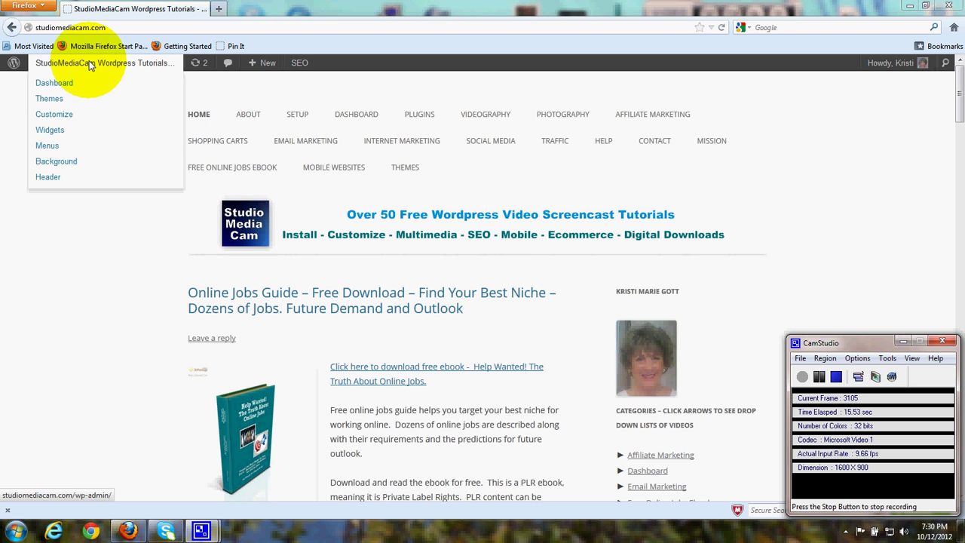
# Step: Go from the admin dashboard to the Media > Add New upload page
pyautogui.click(55, 83)
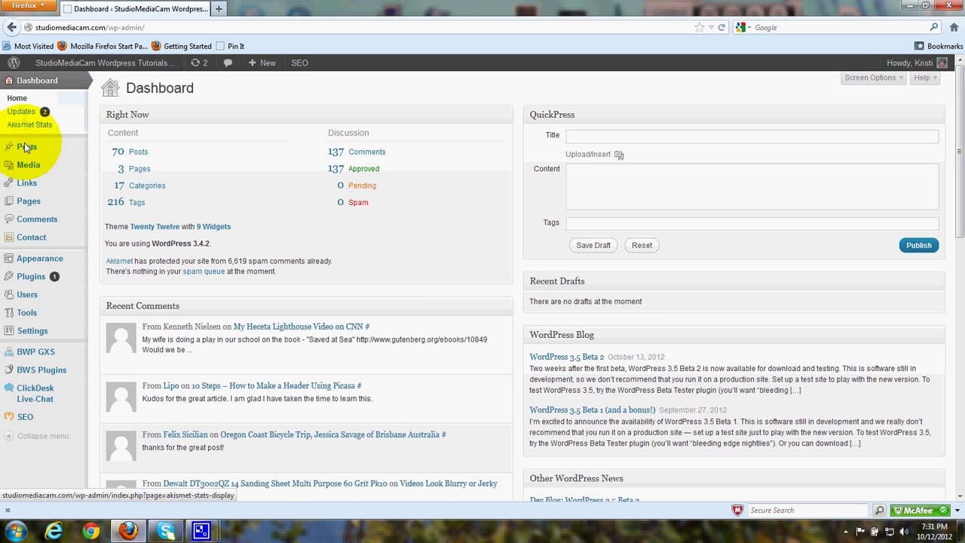
pyautogui.moveTo(28, 165)
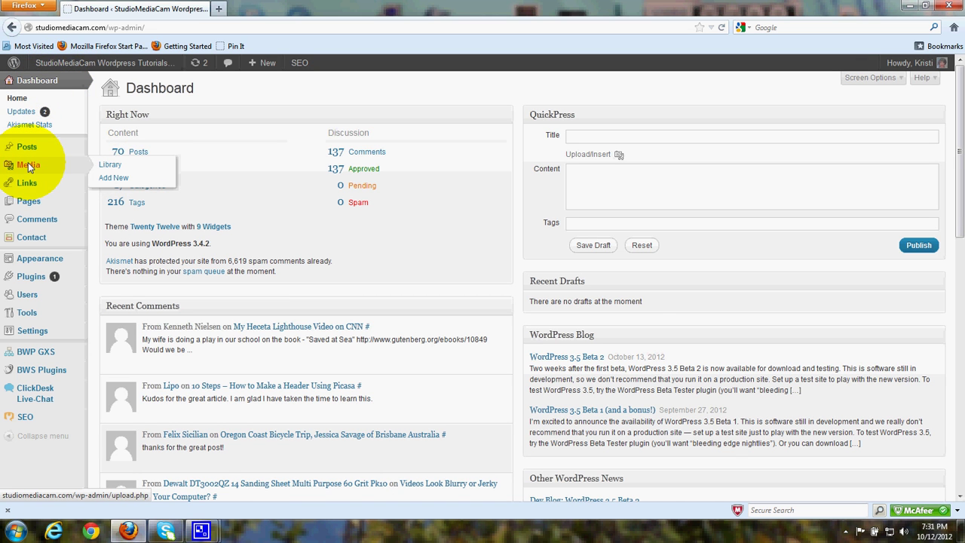
pyautogui.click(116, 178)
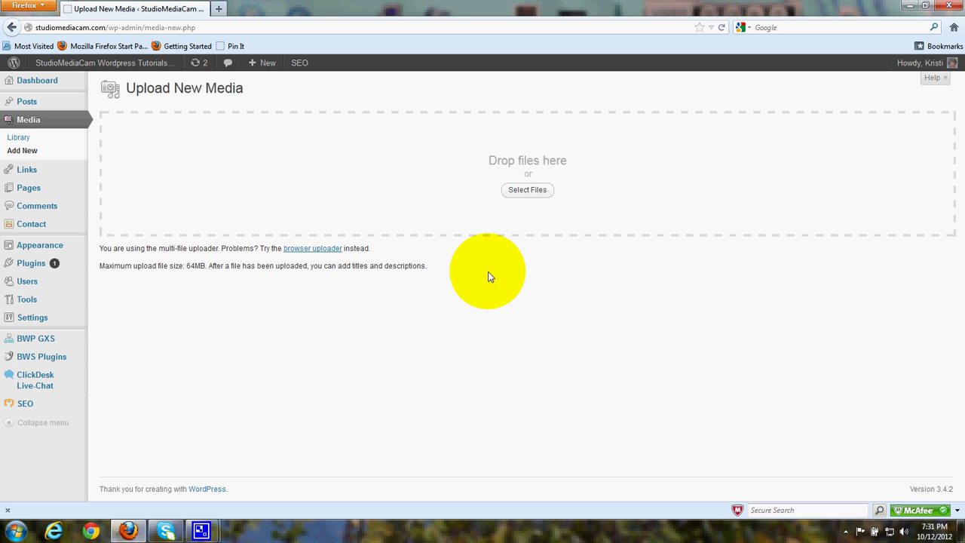
# Step: Upload the kmgpdfjobs PDF, found by searching the Desktop for 'kmg'
pyautogui.click(525, 189)
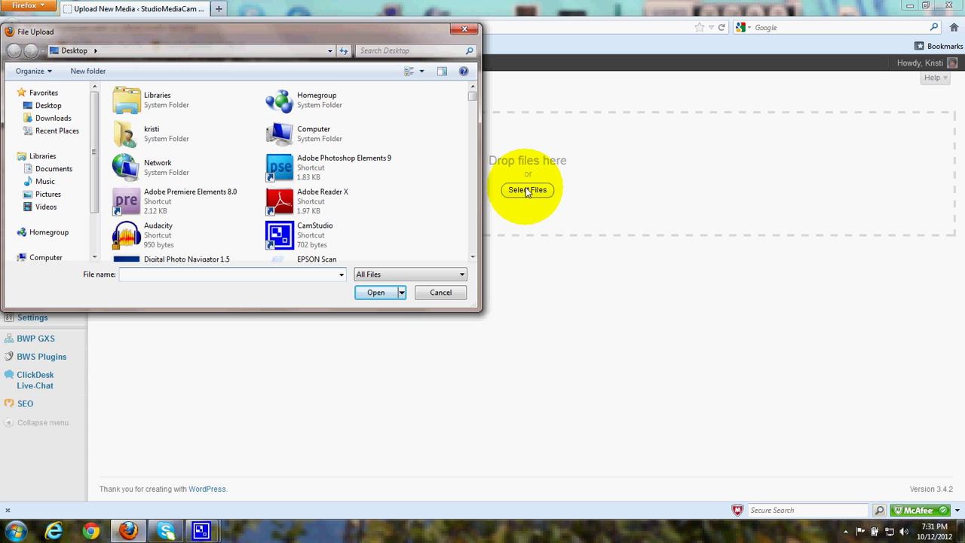
pyautogui.click(423, 53)
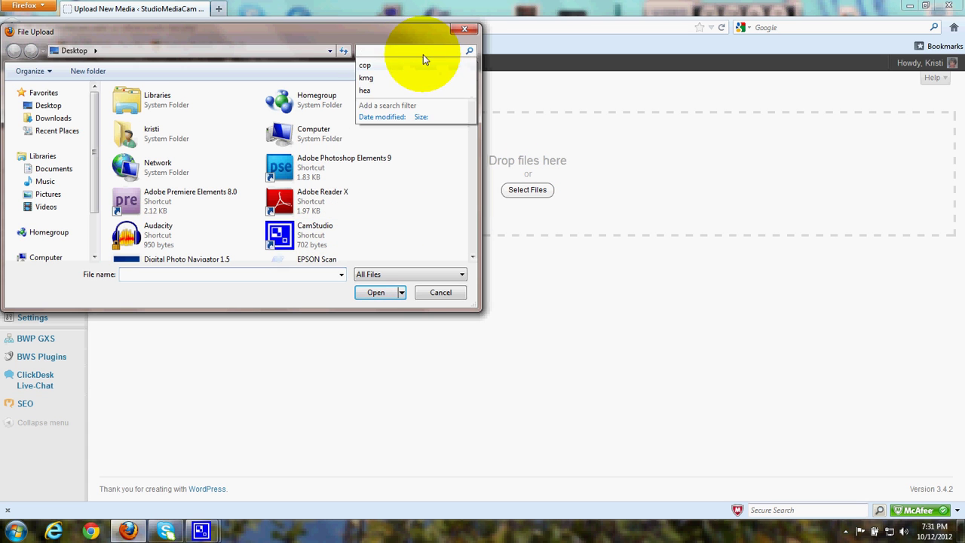
pyautogui.click(369, 76)
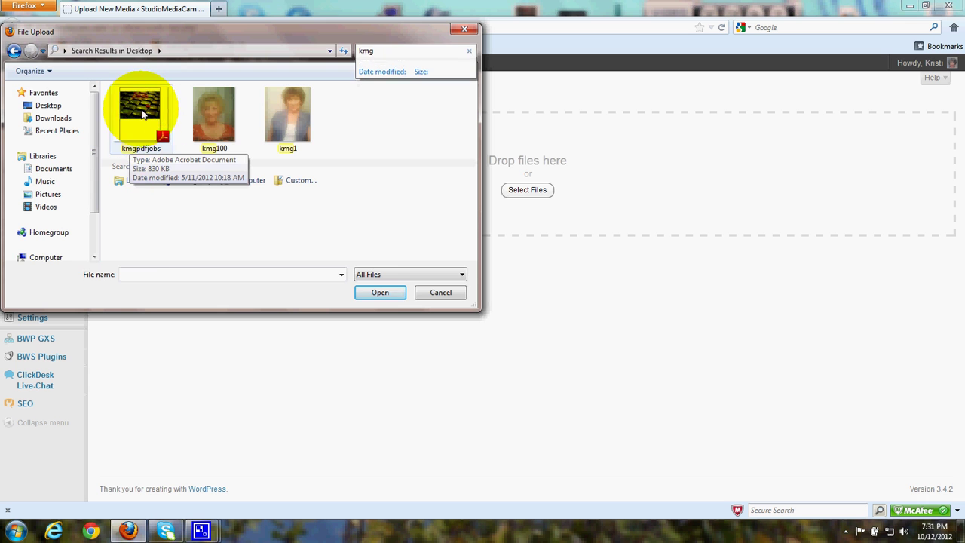
pyautogui.click(149, 133)
pyautogui.click(371, 293)
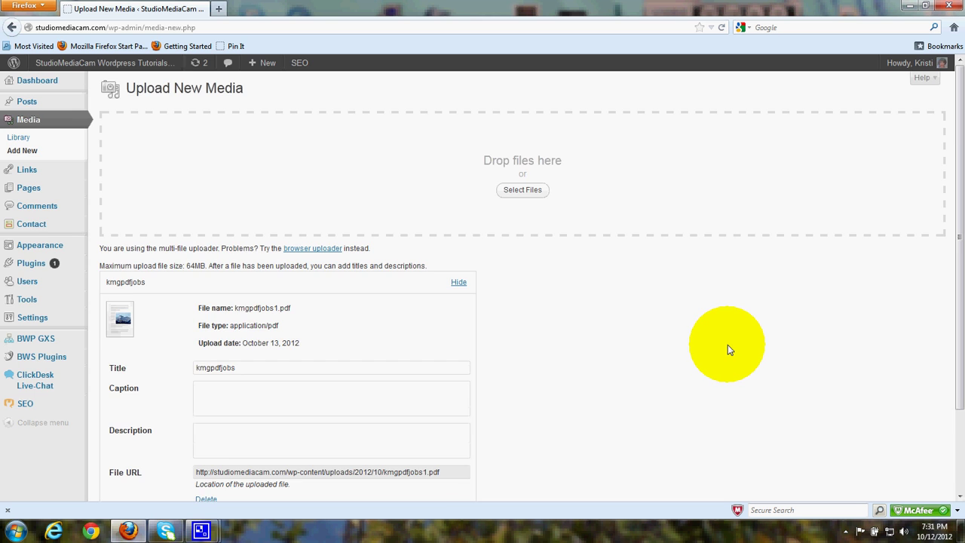
# Step: Retitle the uploaded PDF 'Help Wanted! The Truth About Online Jobs'
pyautogui.scroll(-3, 727, 345)
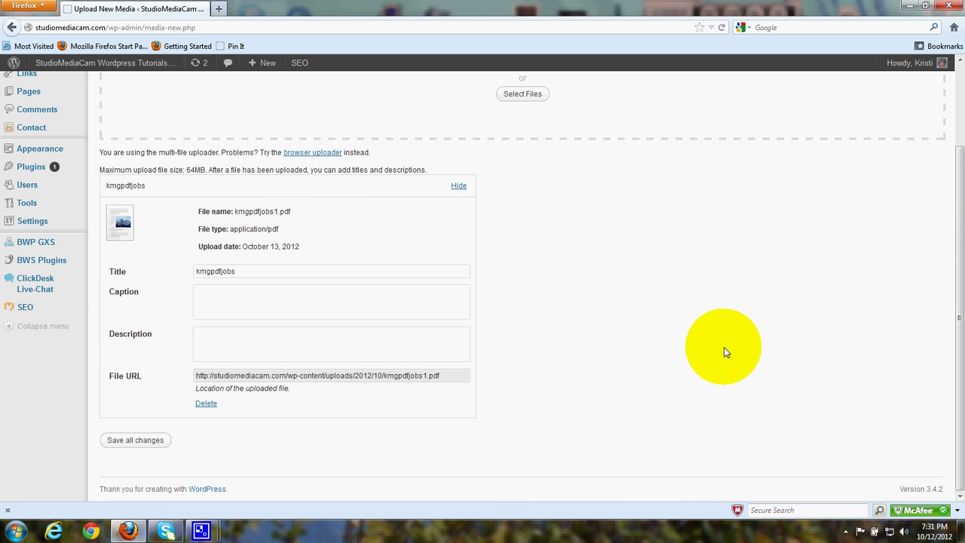
pyautogui.click(239, 272)
pyautogui.write('Help Wanted! The Truth About Online J')
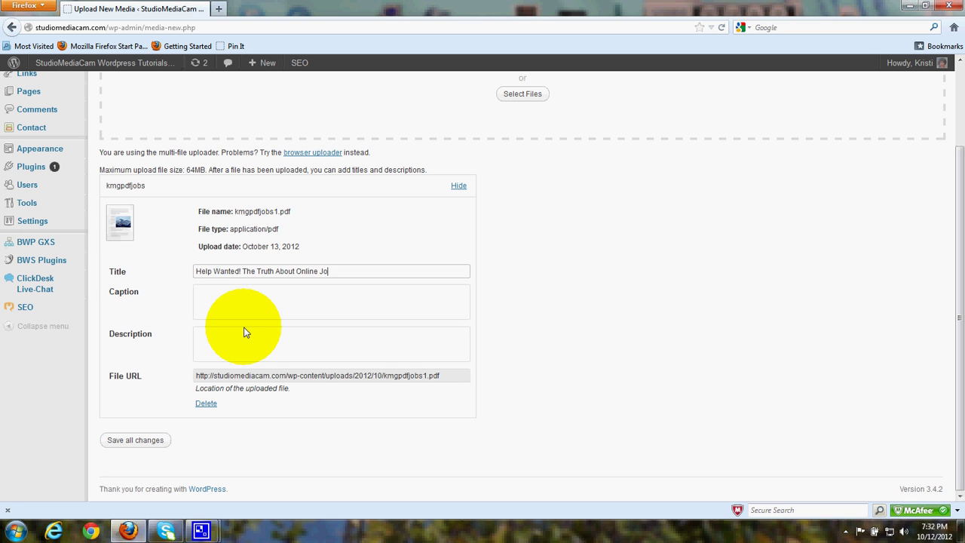
pyautogui.scroll(3, 244, 331)
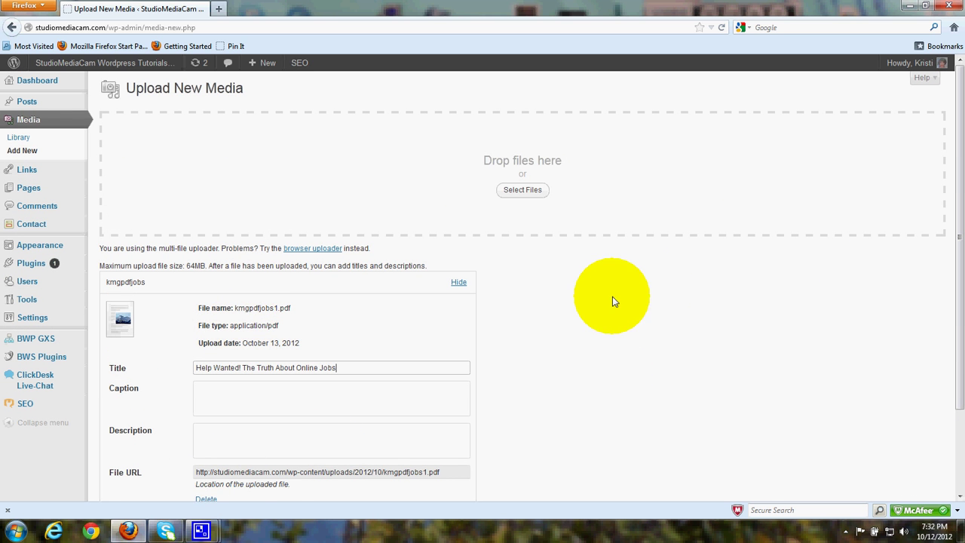
pyautogui.scroll(-3, 590, 301)
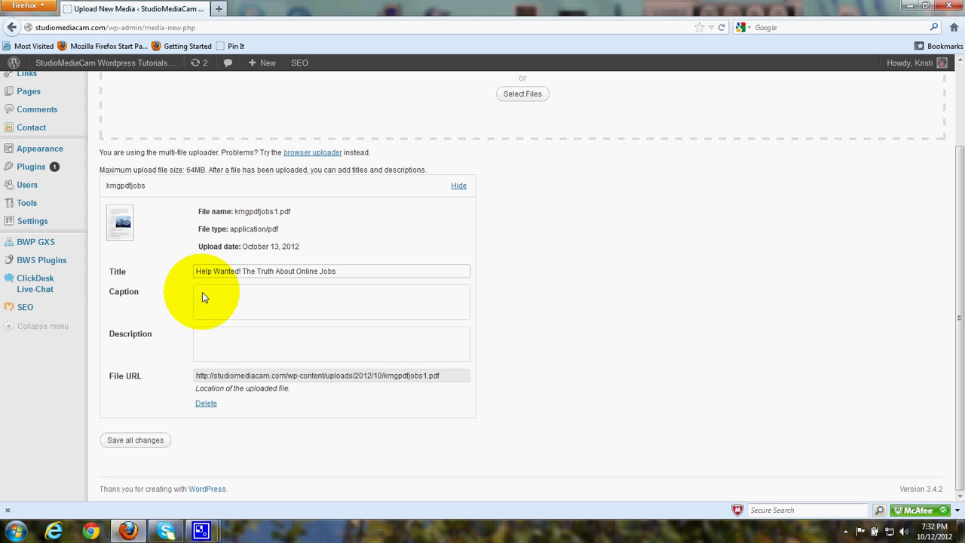
pyautogui.click(132, 440)
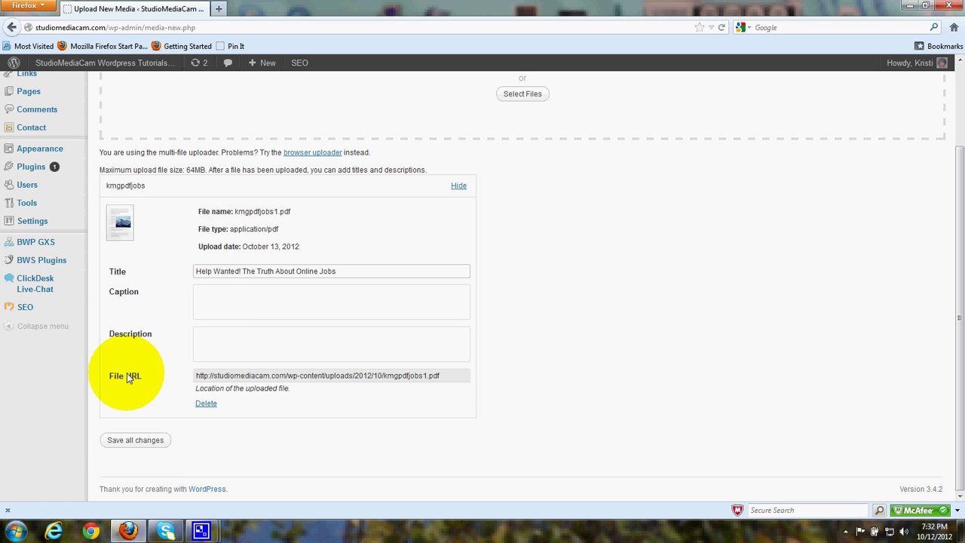
# Step: Select the PDF's full file URL and copy it to the clipboard
pyautogui.moveTo(195, 375); pyautogui.dragTo(473, 394)
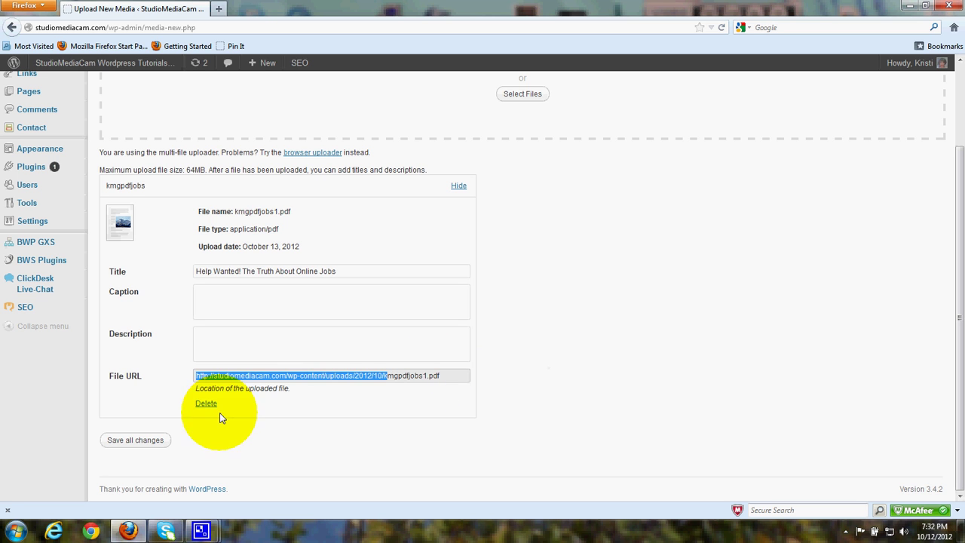
pyautogui.click(298, 417)
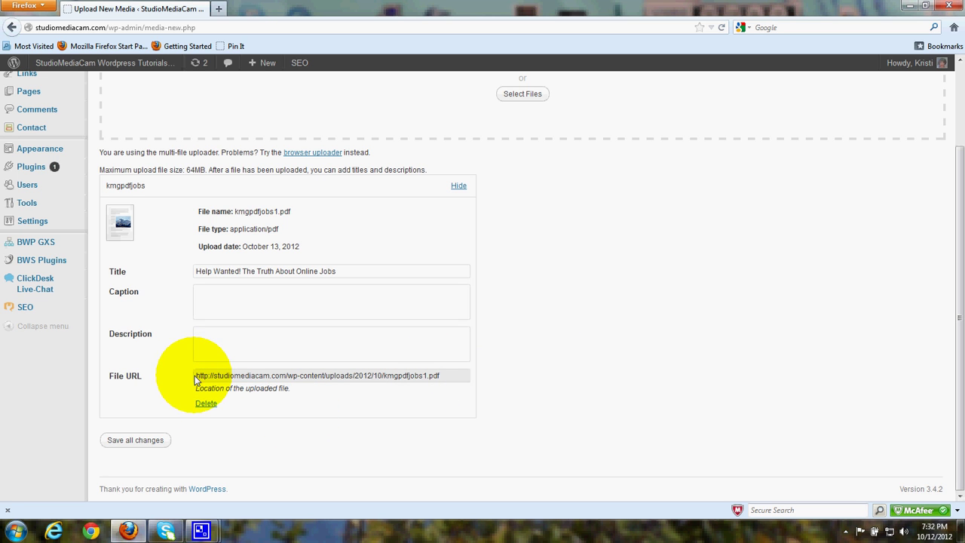
pyautogui.moveTo(197, 378); pyautogui.dragTo(467, 375)
pyautogui.moveTo(597, 420)
pyautogui.mouseDown()
pyautogui.moveTo(326, 375)
pyautogui.moveTo(462, 377)
pyautogui.mouseUp()
pyautogui.rightClick(468, 373)
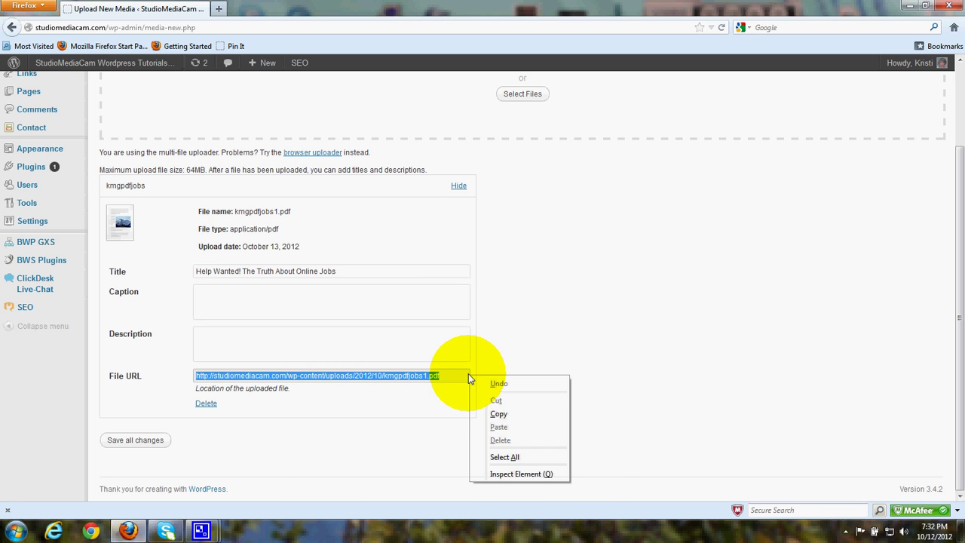
pyautogui.click(497, 413)
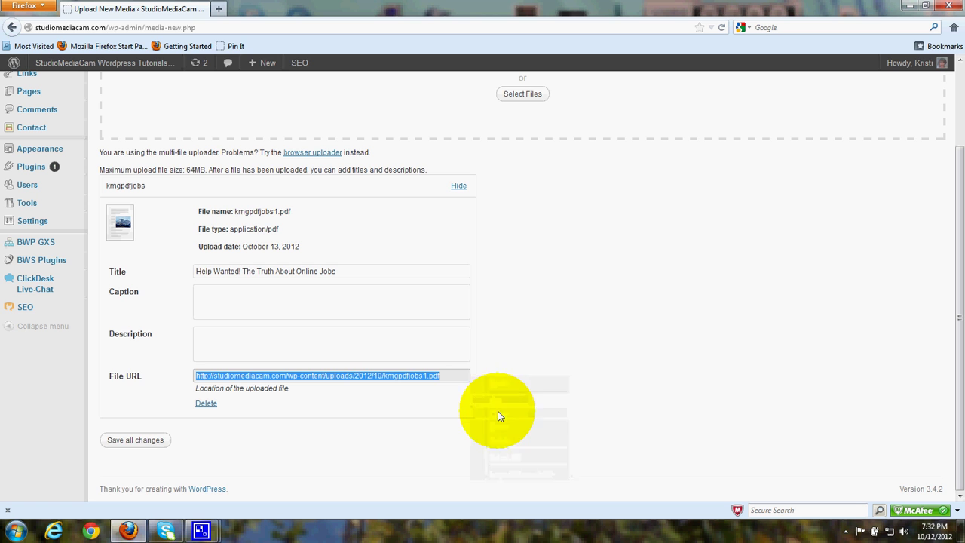
# Step: Save the PDF's new title and go back to Media > Add New
pyautogui.click(127, 440)
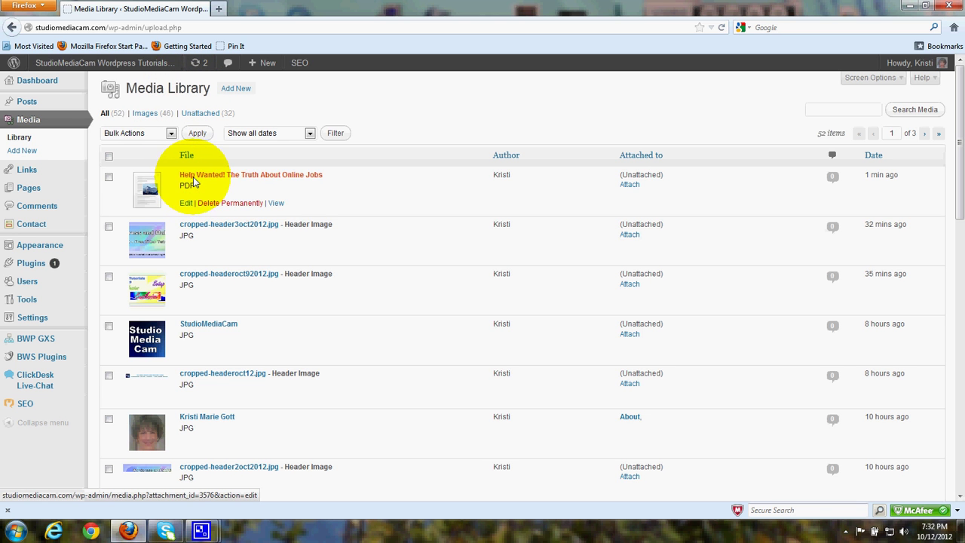
pyautogui.moveTo(226, 185)
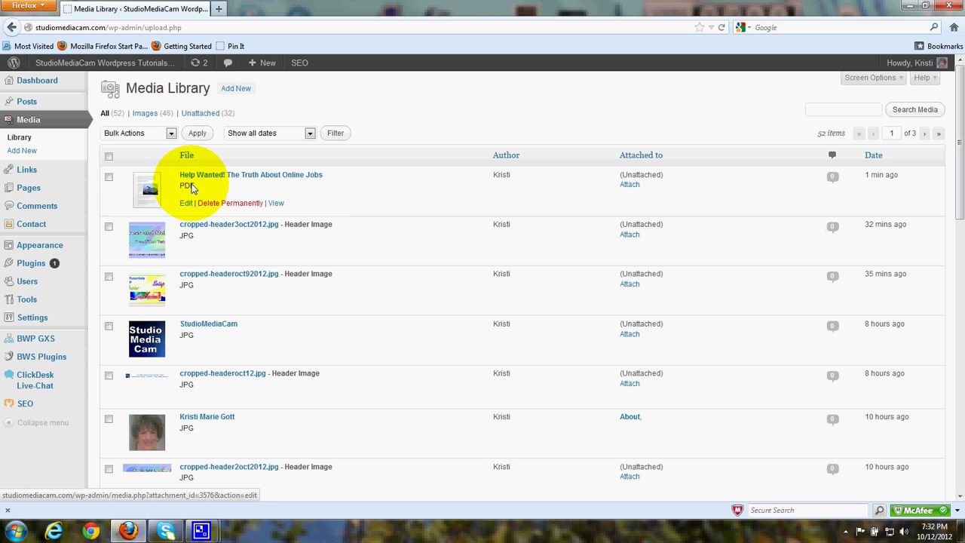
pyautogui.click(238, 86)
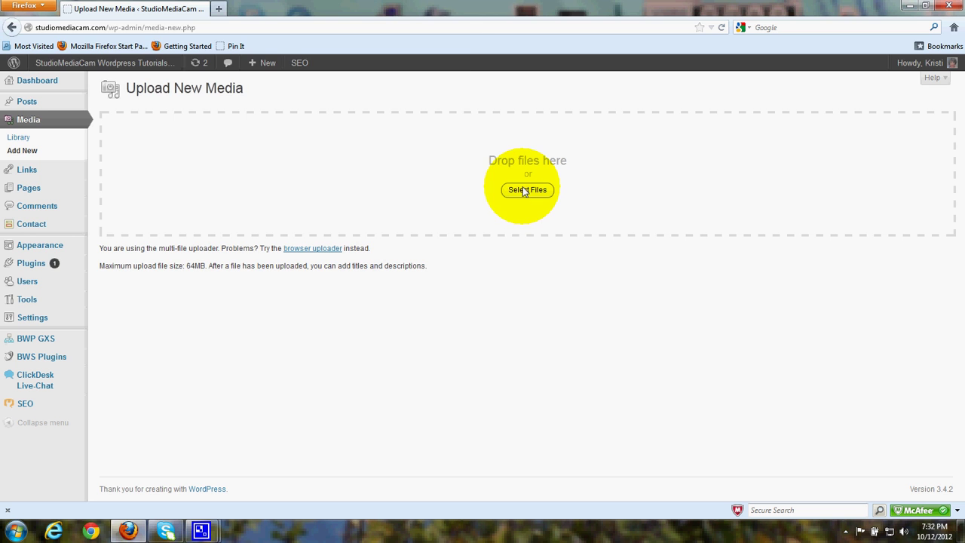
# Step: Upload the copyjobscover image, found by searching the Desktop for 'cop', and save it
pyautogui.click(523, 188)
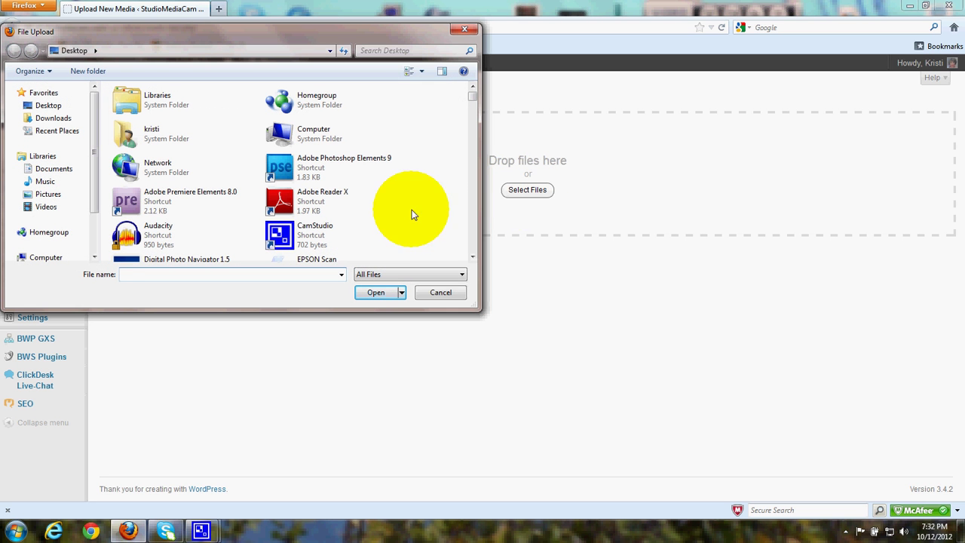
pyautogui.click(418, 51)
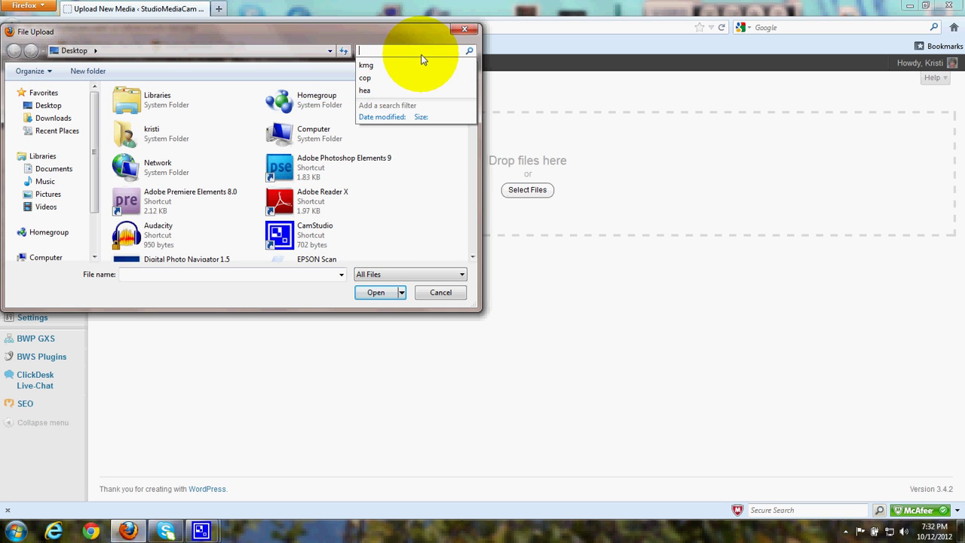
pyautogui.click(375, 78)
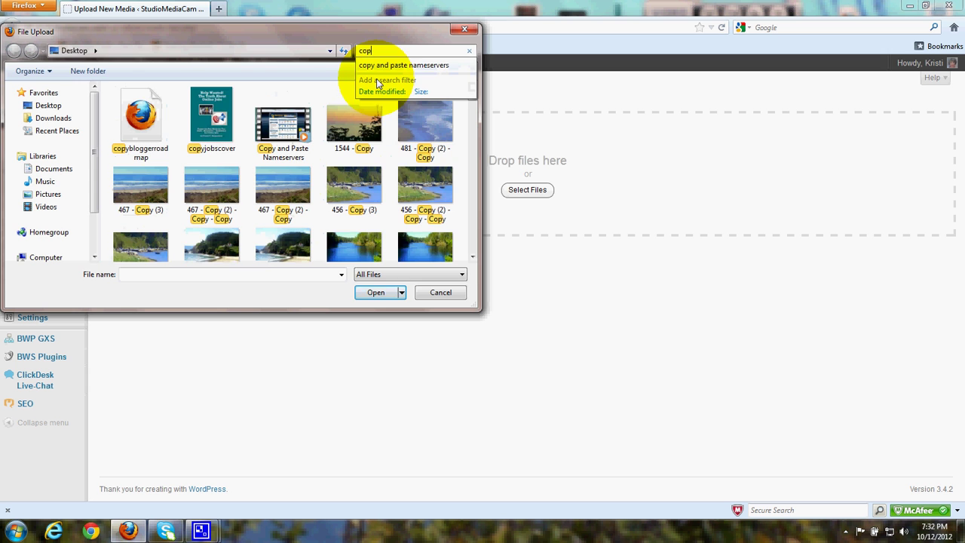
pyautogui.click(218, 118)
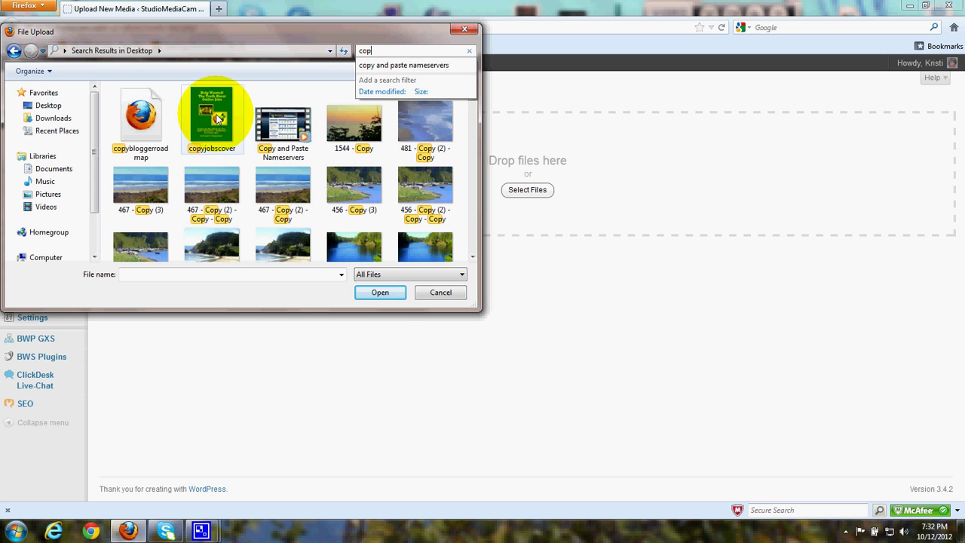
pyautogui.click(382, 293)
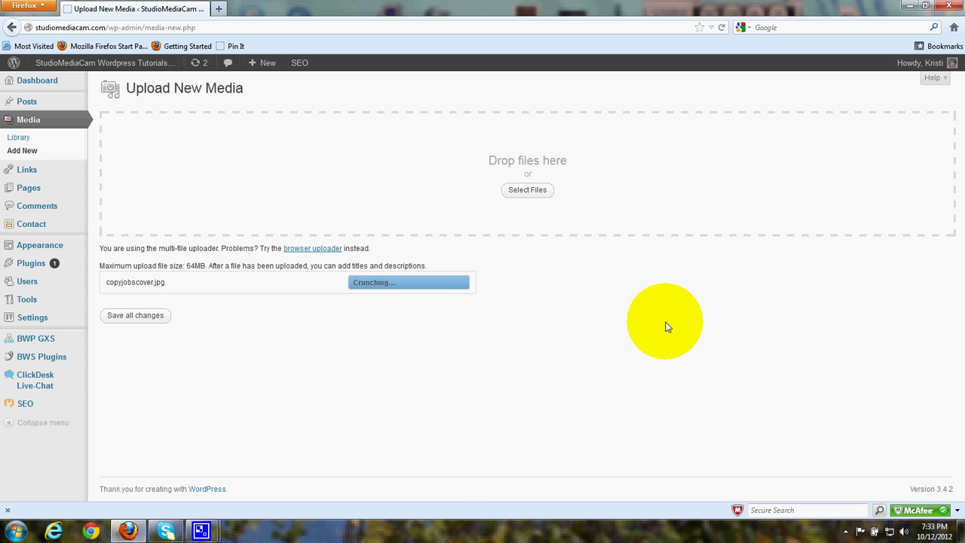
pyautogui.scroll(-5, 658, 333)
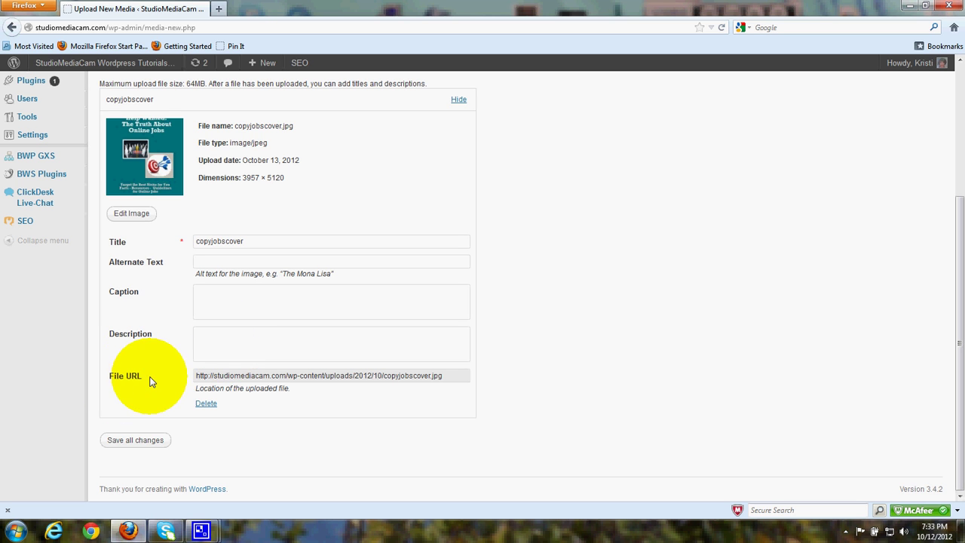
pyautogui.click(144, 441)
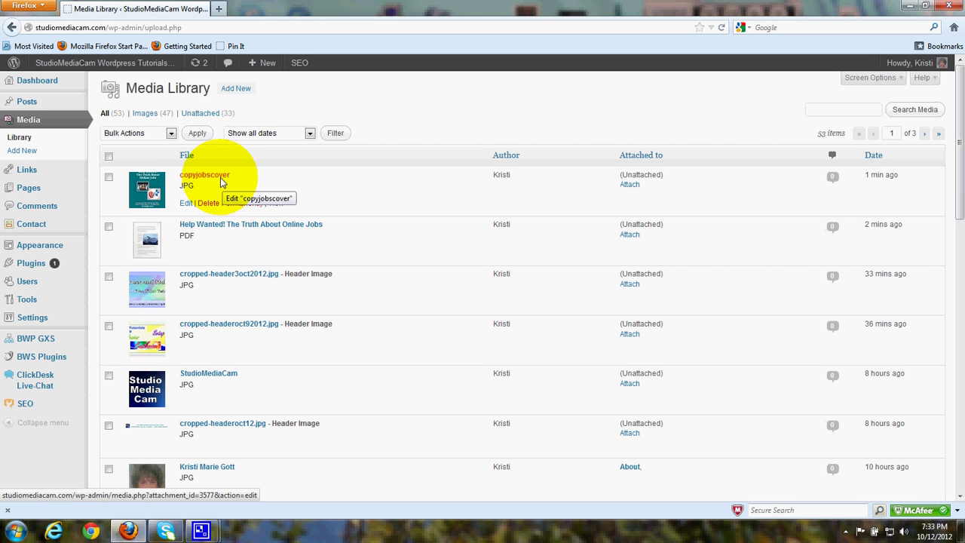
pyautogui.moveTo(27, 101)
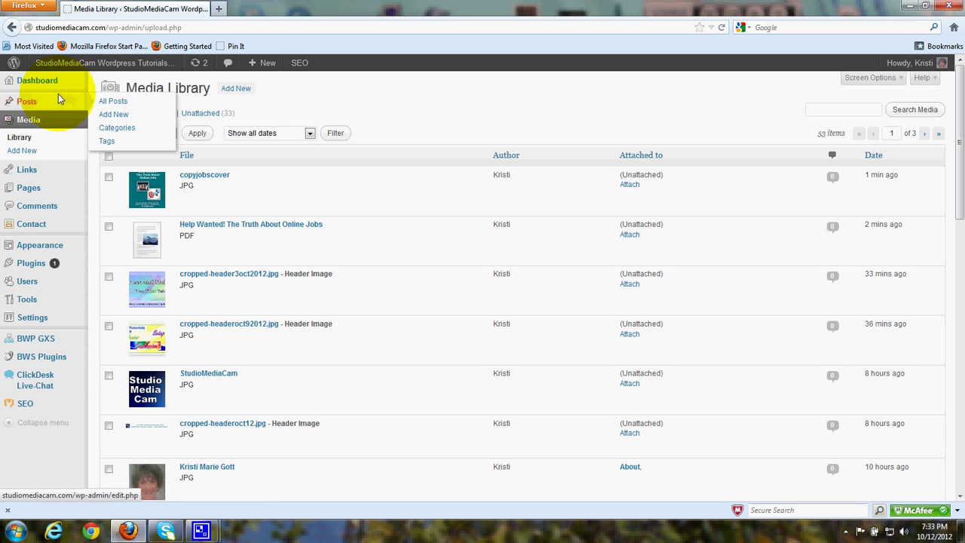
# Step: Add a new post and enter 'Free Ebook' as its title
pyautogui.click(108, 114)
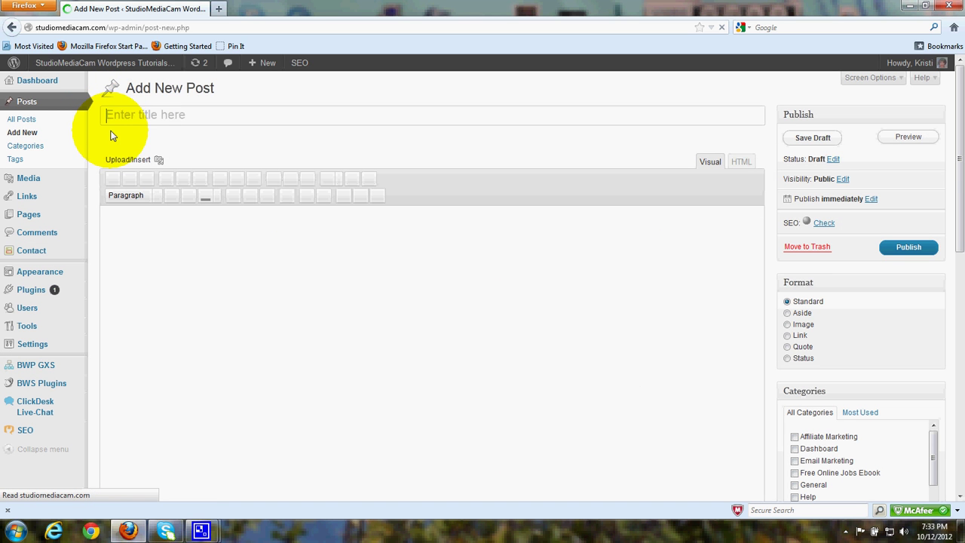
pyautogui.write('d')
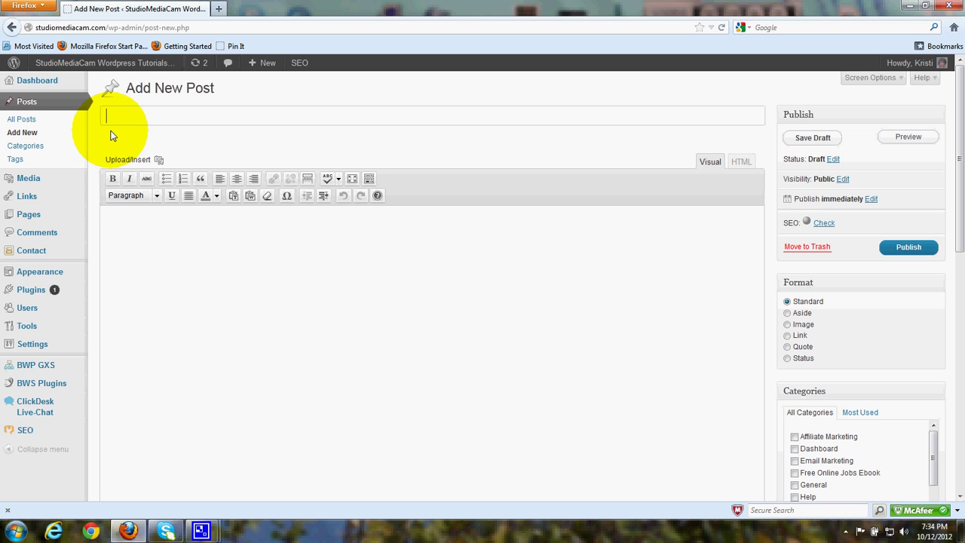
pyautogui.write('Free Ebook')
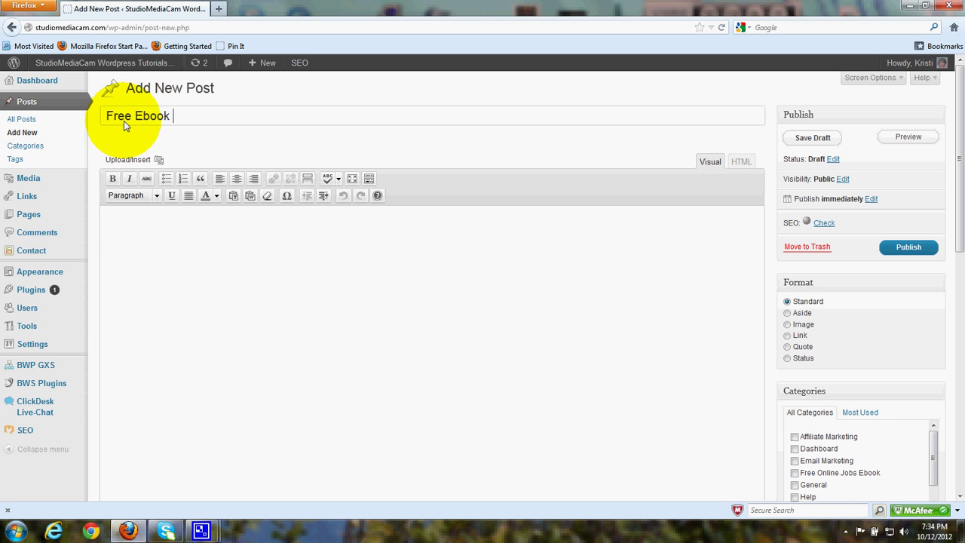
# Step: Insert copyjobscover from the Media Library into the post as a left-aligned thumbnail
pyautogui.click(139, 161)
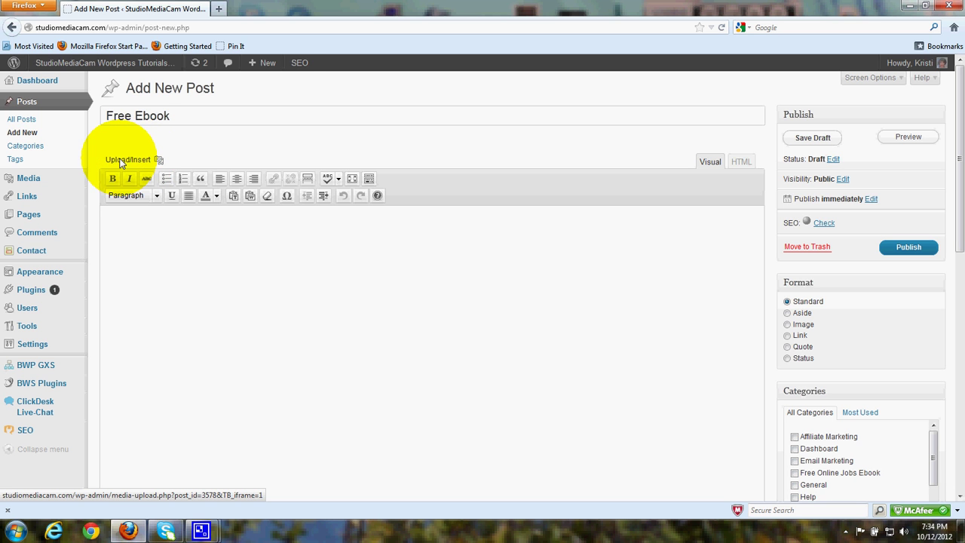
pyautogui.click(120, 160)
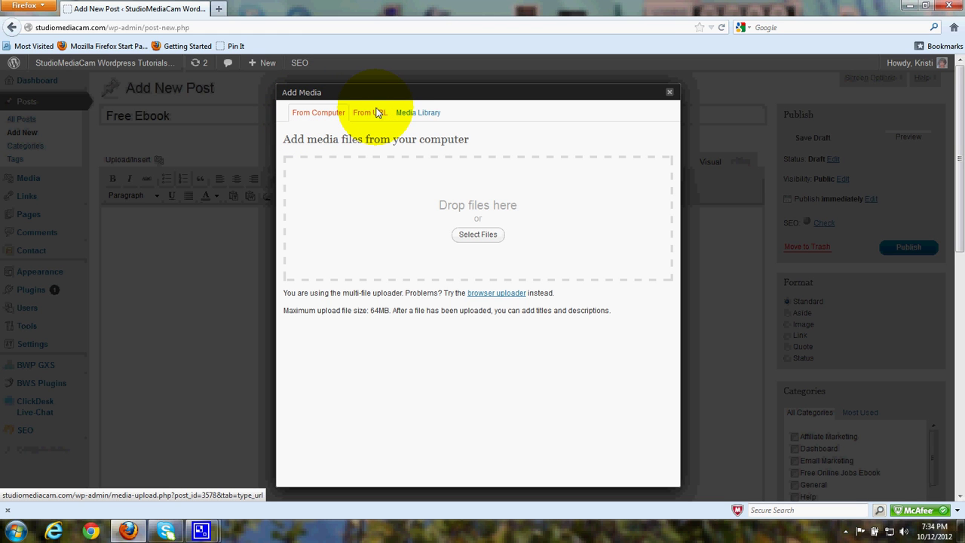
pyautogui.click(431, 112)
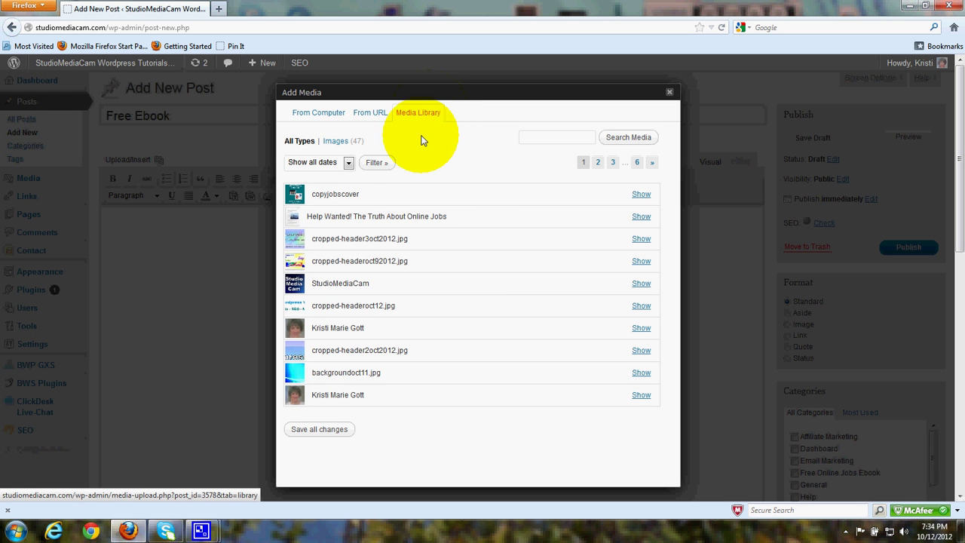
pyautogui.click(640, 194)
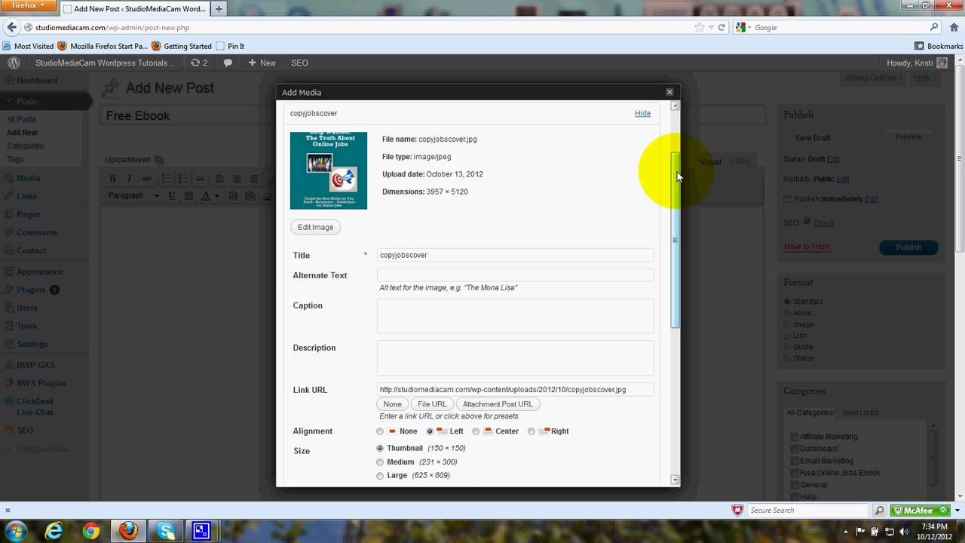
pyautogui.moveTo(679, 177); pyautogui.dragTo(679, 269)
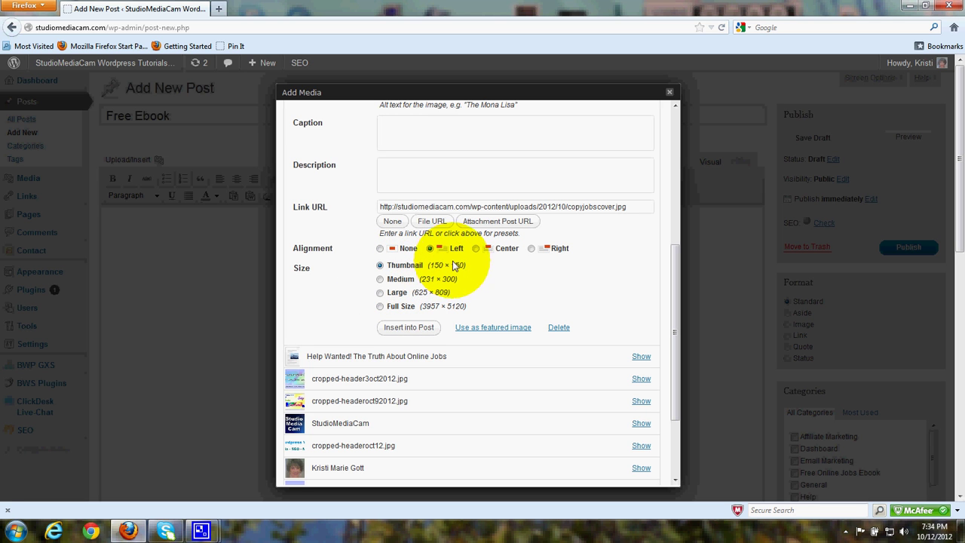
pyautogui.click(408, 327)
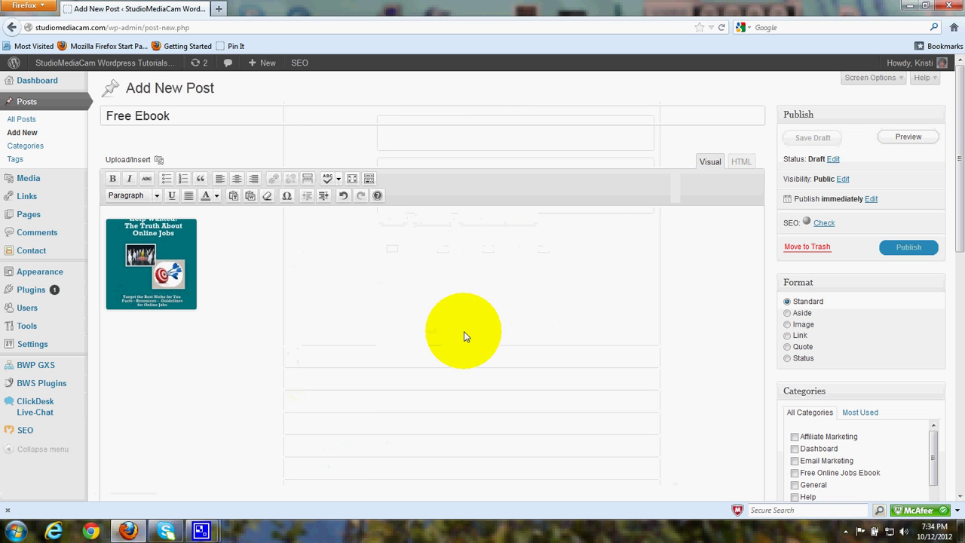
# Step: Add a new line beside the cover image for the download sentence
pyautogui.click(224, 241)
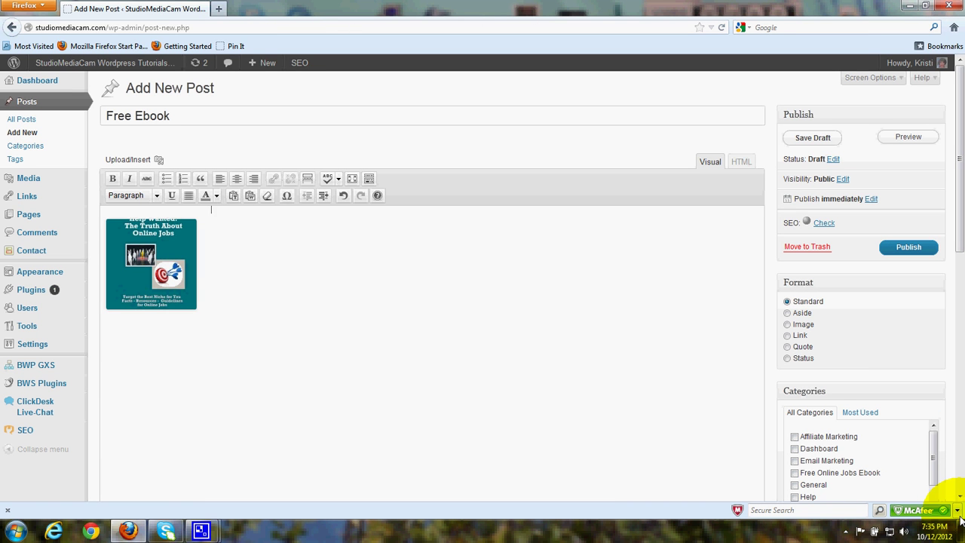
pyautogui.press('Return')
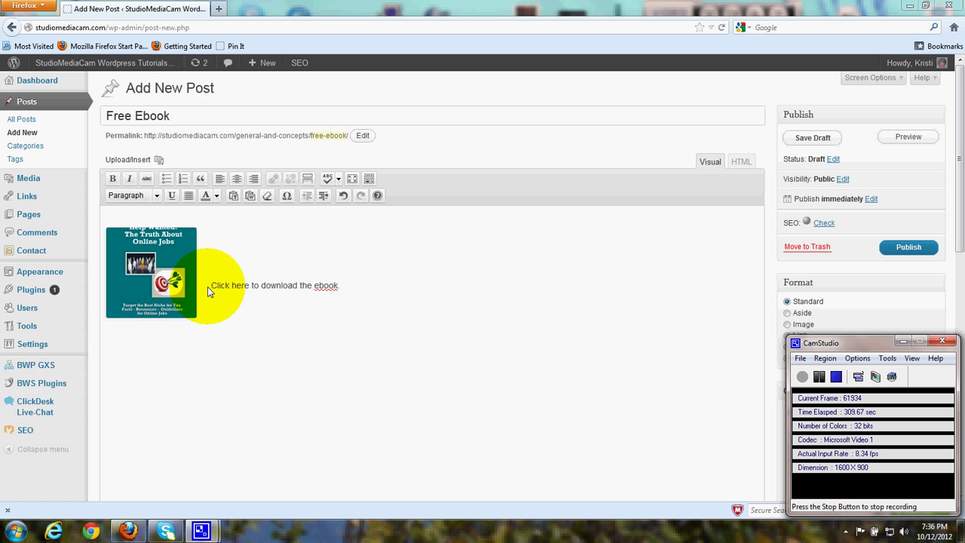
# Step: Select the download sentence and paste the PDF file URL as its link address
pyautogui.moveTo(211, 286); pyautogui.dragTo(345, 284)
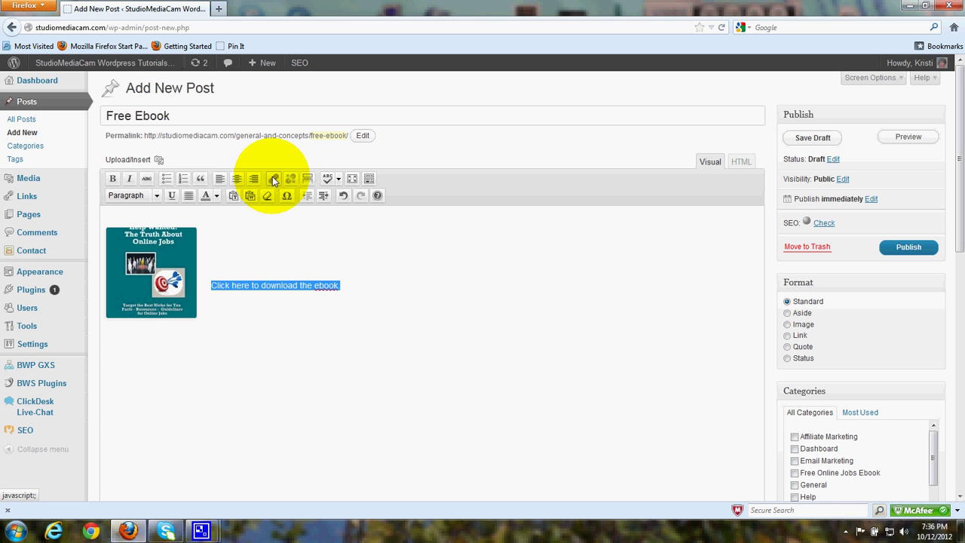
pyautogui.click(272, 177)
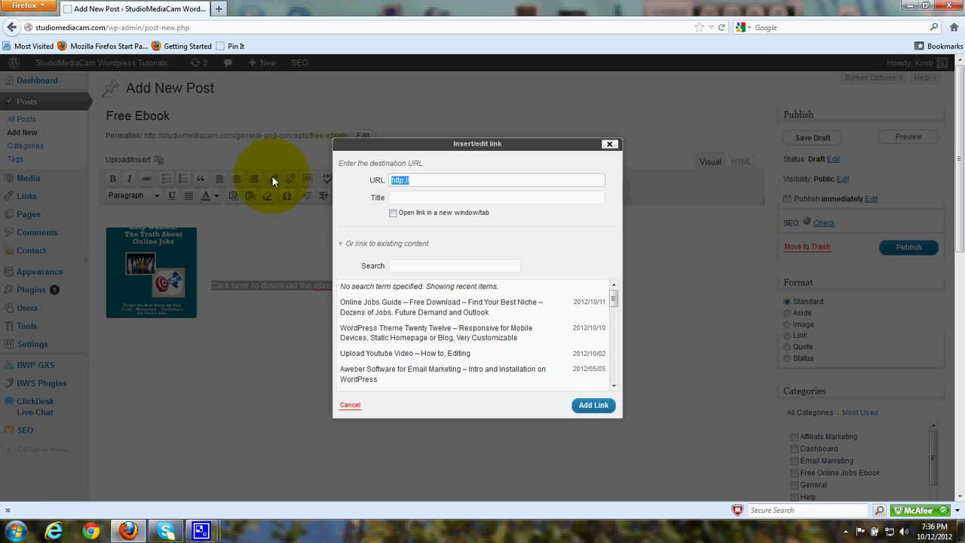
pyautogui.click(412, 179)
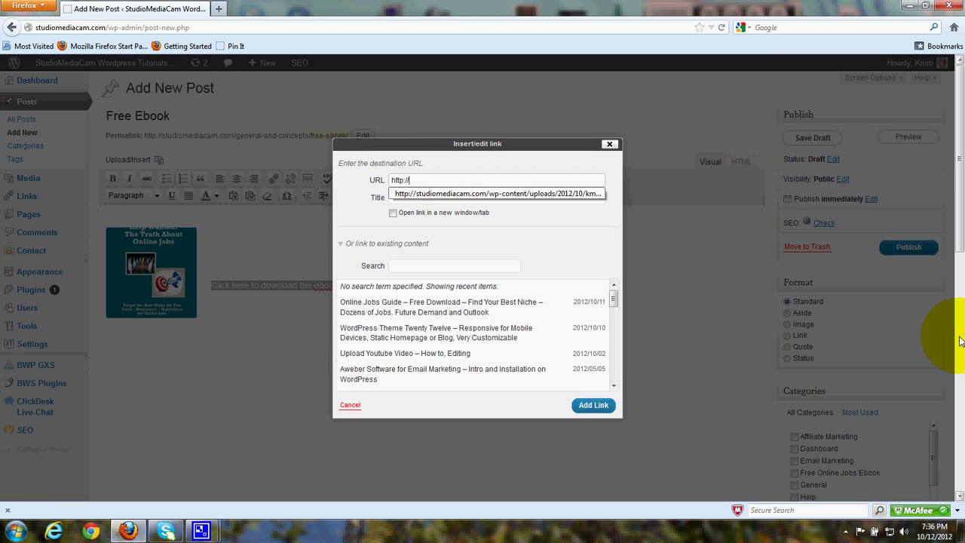
pyautogui.press('BackSpace')
pyautogui.press('BackSpace')
pyautogui.press('BackSpace')
pyautogui.press('BackSpace')
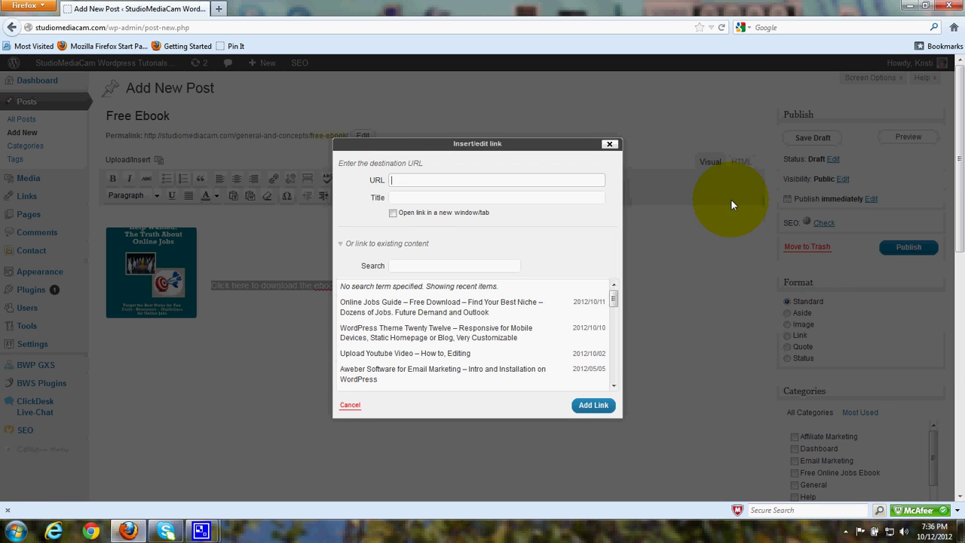
pyautogui.rightClick(392, 180)
pyautogui.click(410, 231)
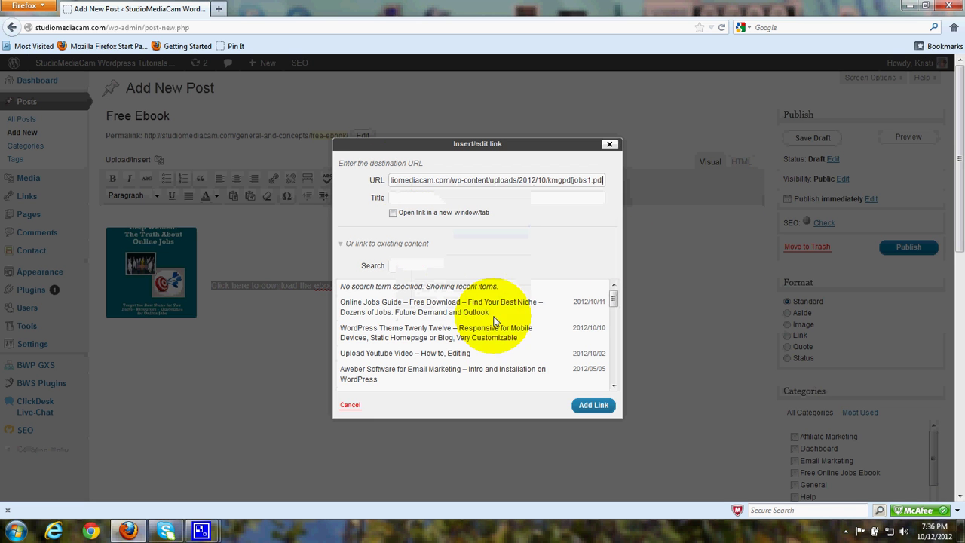
# Step: Apply the sentence link, then point the cover image's link to kmgpdfjobs1.pdf
pyautogui.click(585, 405)
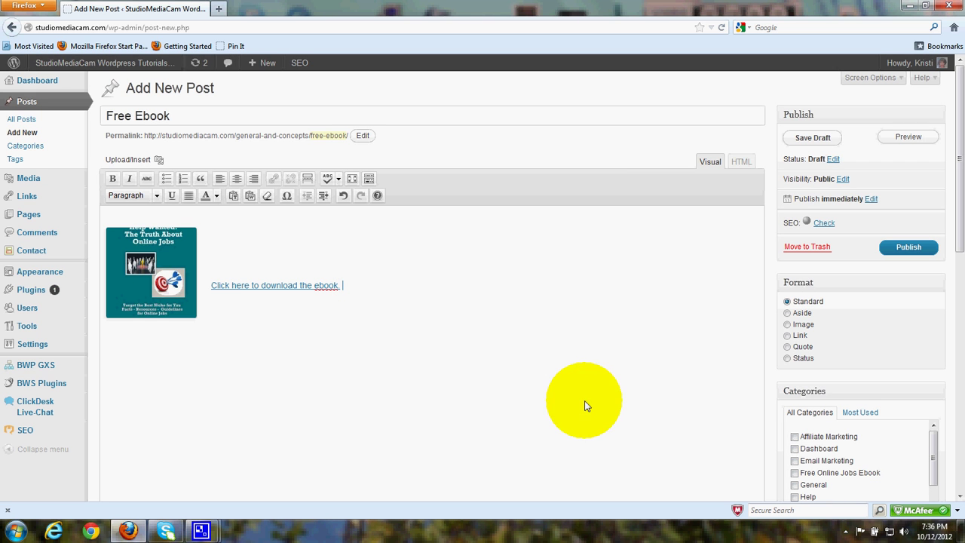
pyautogui.click(117, 278)
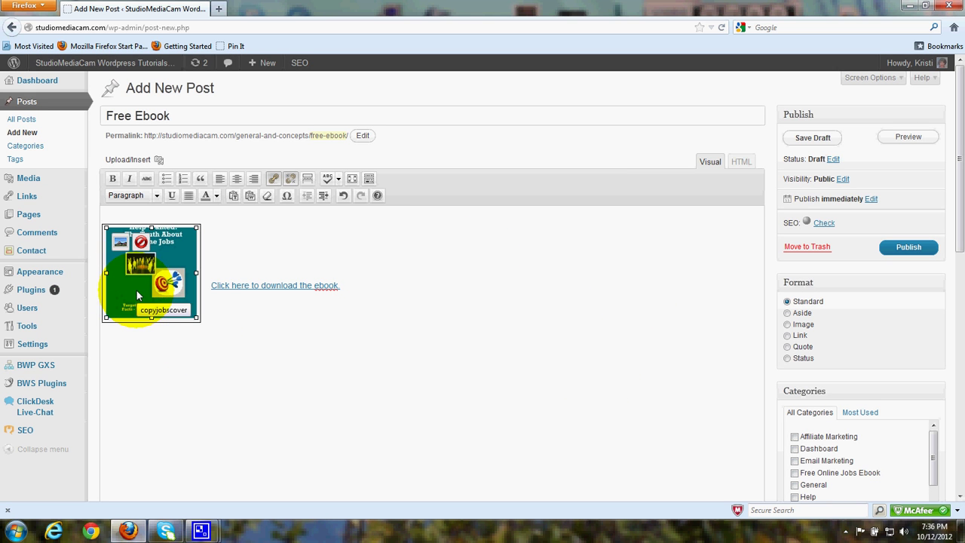
pyautogui.click(275, 179)
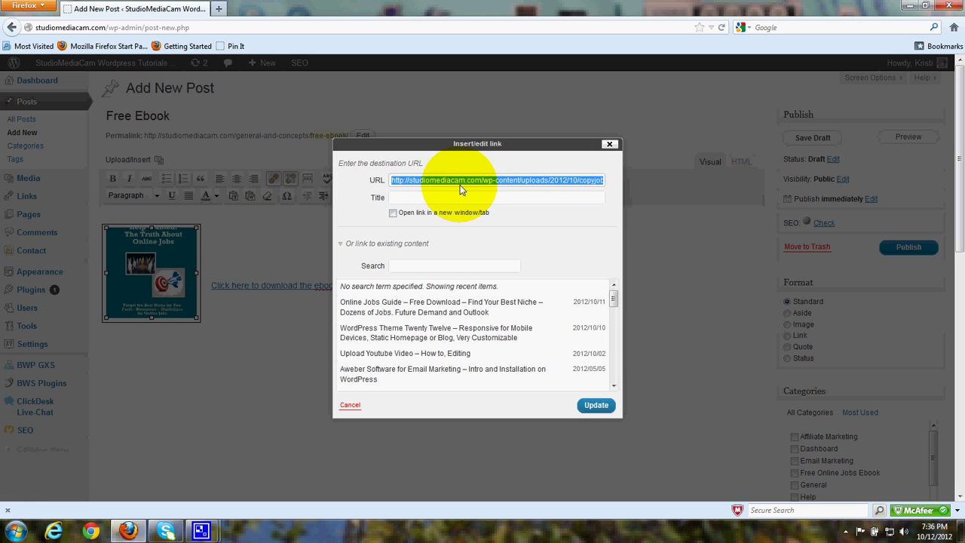
pyautogui.click(391, 181)
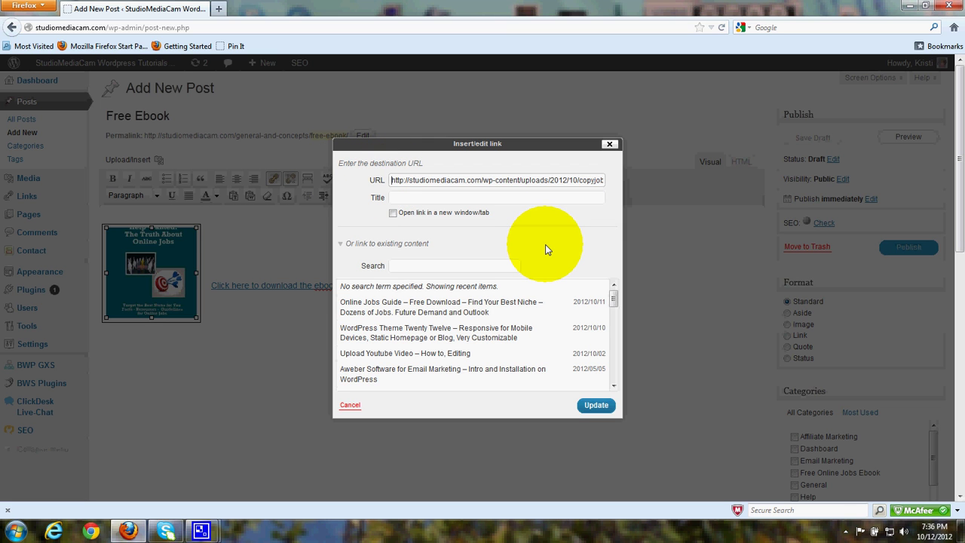
pyautogui.press('Delete')
pyautogui.press('Delete')
pyautogui.press('Delete')
pyautogui.press('Delete')
pyautogui.press('Delete')
pyautogui.press('Delete')
pyautogui.press('Delete')
pyautogui.press('Delete')
pyautogui.press('Delete')
pyautogui.press('Delete')
pyautogui.press('Delete')
pyautogui.press('Delete')
pyautogui.press('Delete')
pyautogui.press('Delete')
pyautogui.press('Delete')
pyautogui.press('Delete')
pyautogui.press('Delete')
pyautogui.press('Delete')
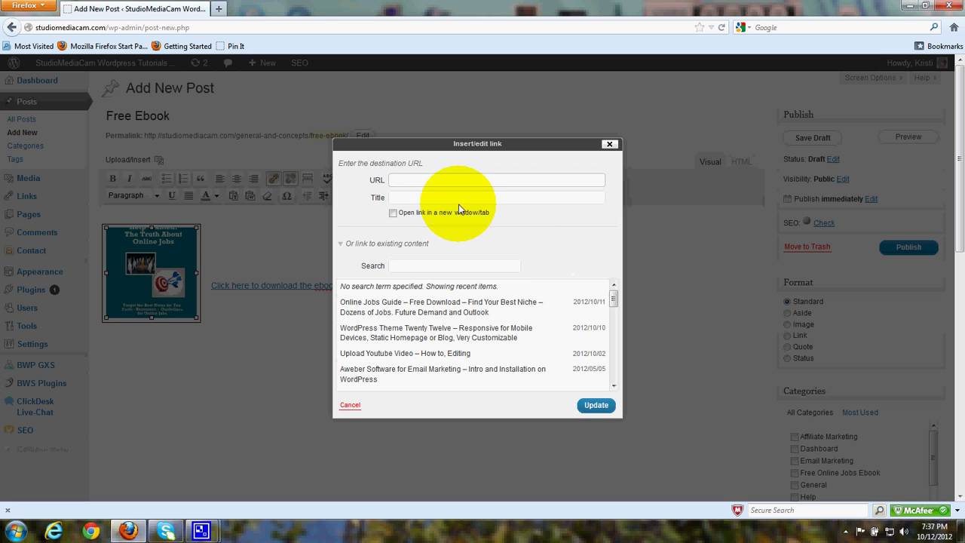
pyautogui.rightClick(398, 183)
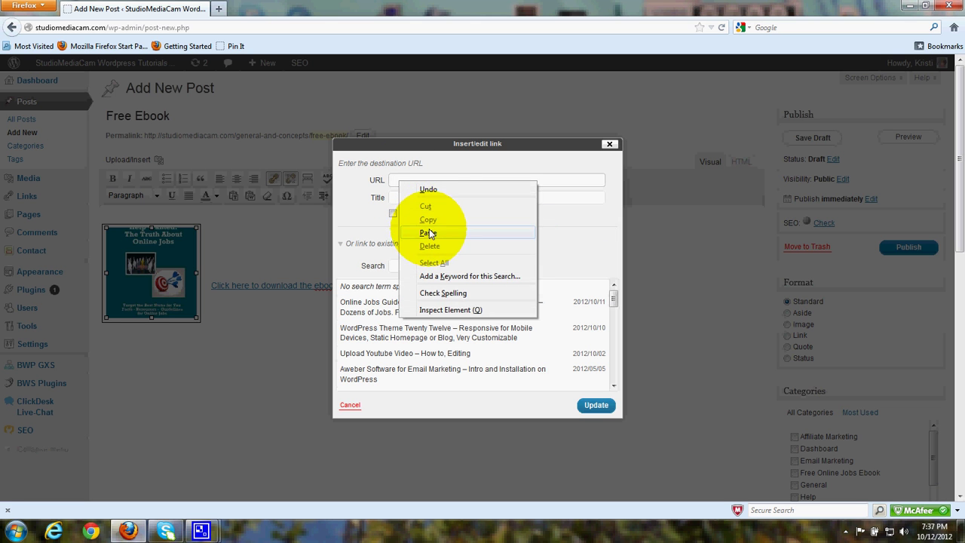
pyautogui.click(428, 230)
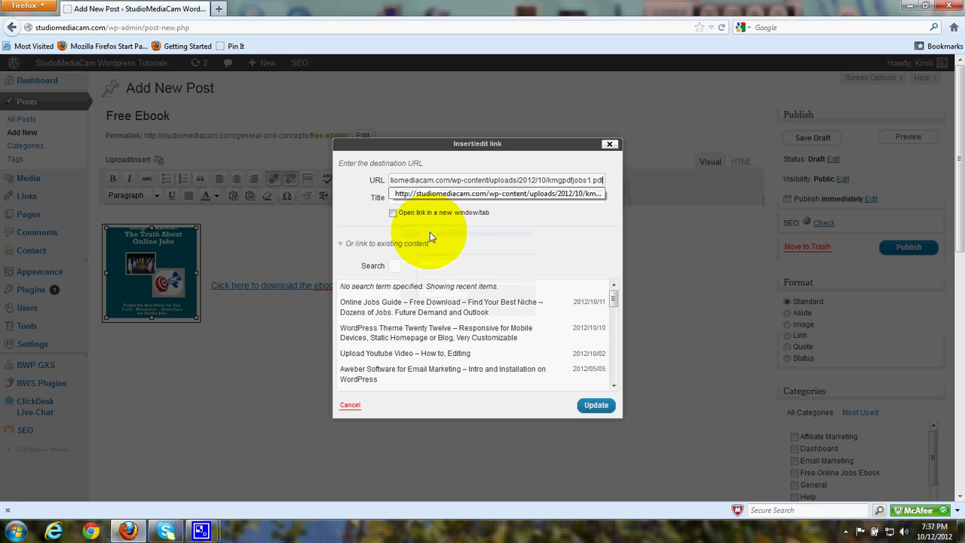
pyautogui.click(595, 404)
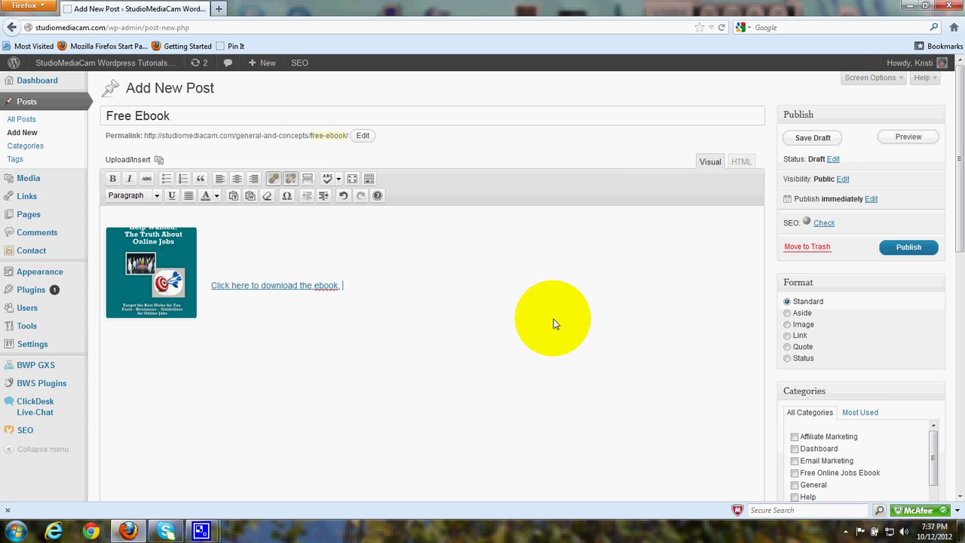
# Step: Publish the Free Ebook post from the Publish box
pyautogui.click(902, 248)
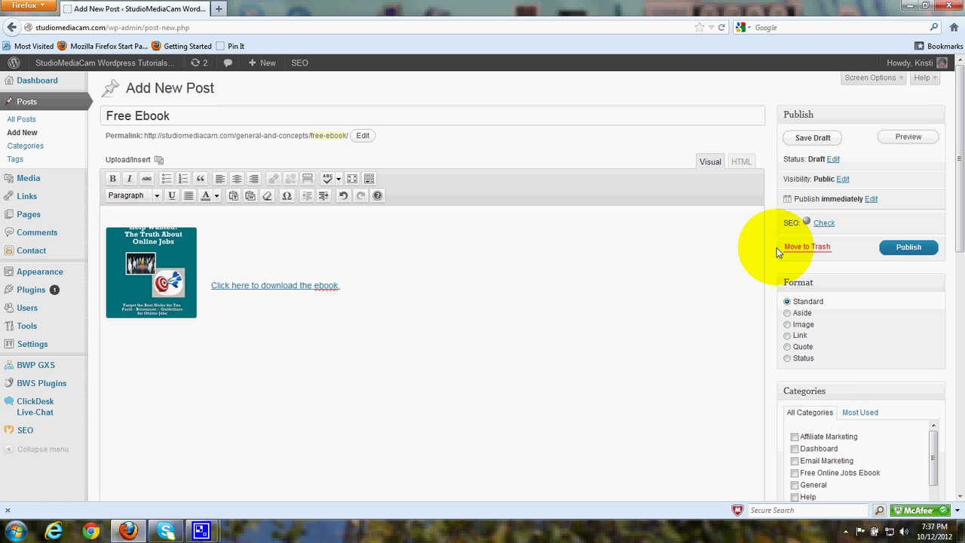
pyautogui.click(910, 249)
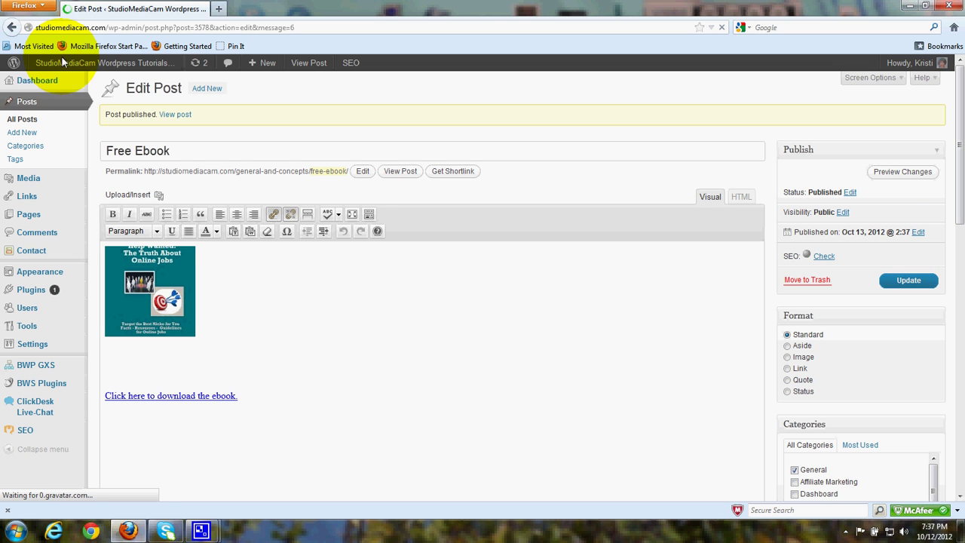
pyautogui.moveTo(104, 62)
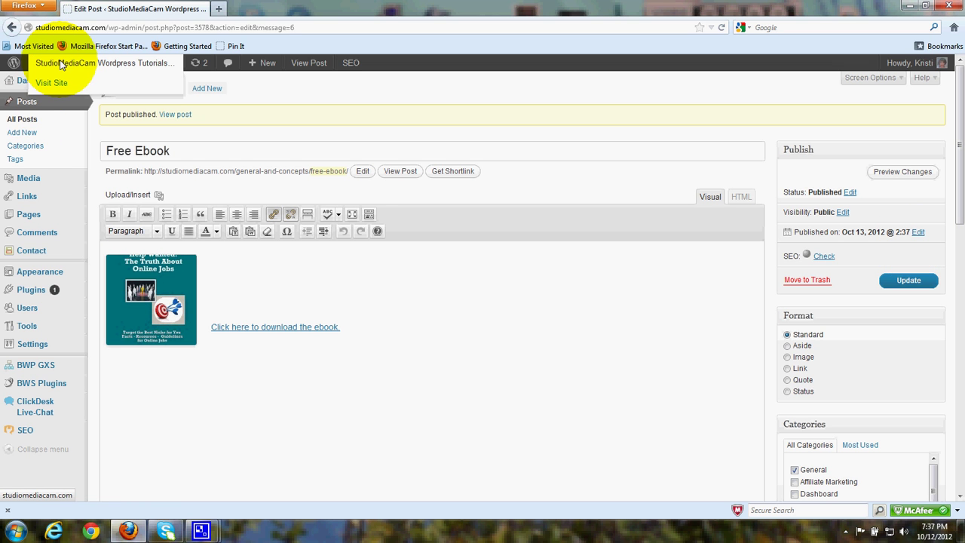
# Step: View the published Free Ebook post on the live site
pyautogui.click(58, 83)
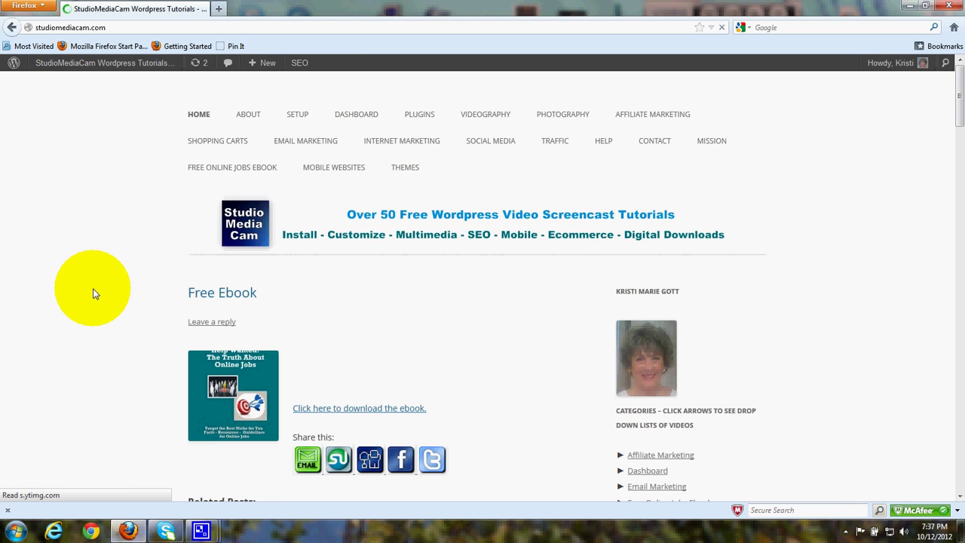
pyautogui.scroll(-4, 95, 293)
pyautogui.scroll(-2, 114, 172)
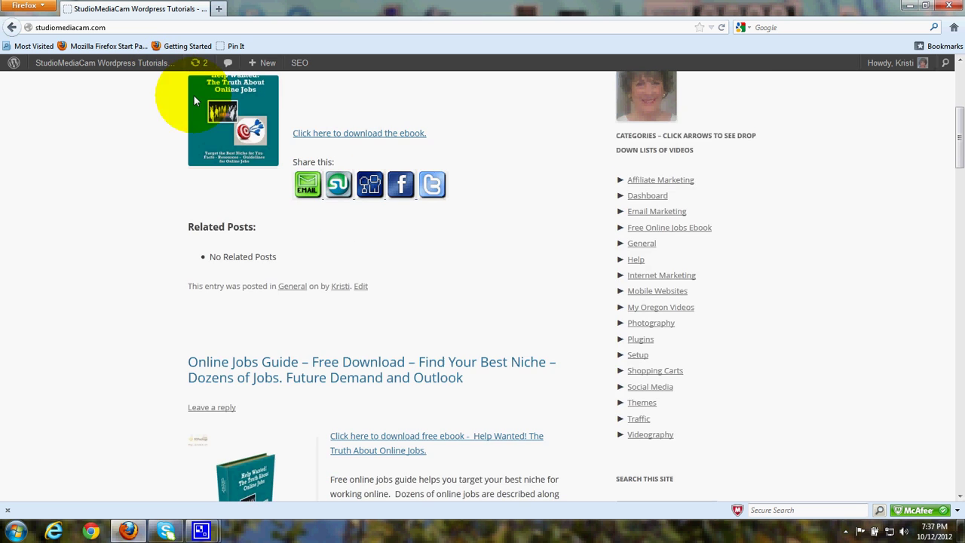
pyautogui.scroll(2, 84, 239)
pyautogui.scroll(4, 85, 252)
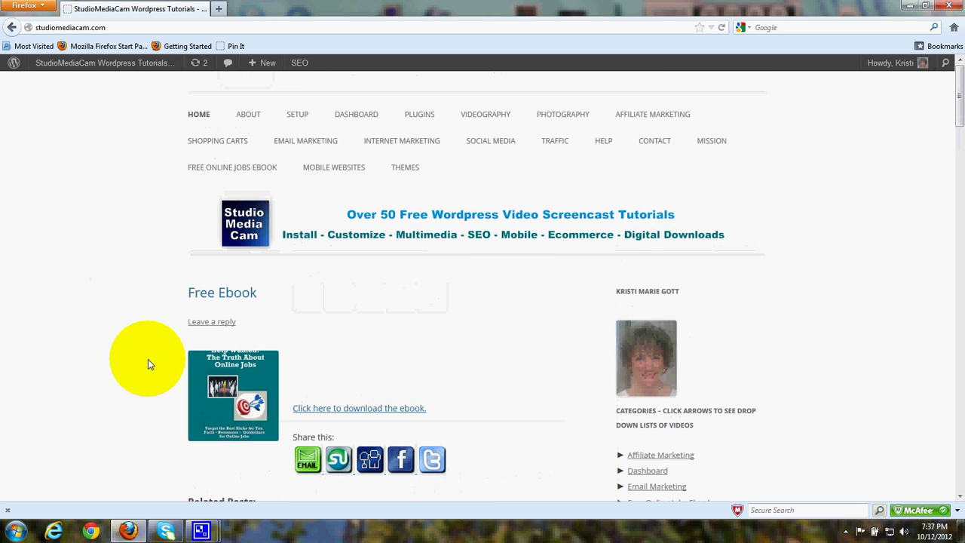
# Step: Confirm the cover image and download sentence both open the Help Wanted PDF, returning each time
pyautogui.click(259, 375)
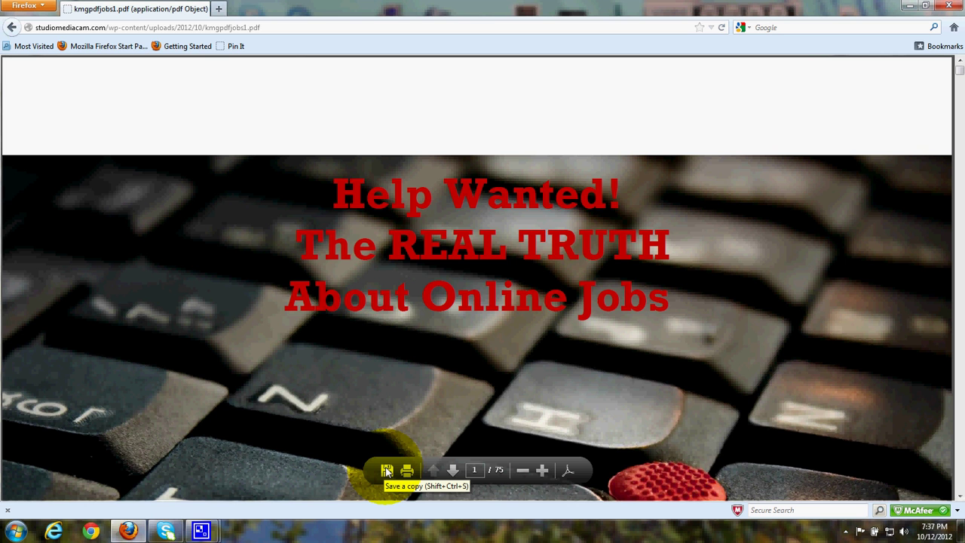
pyautogui.click(11, 27)
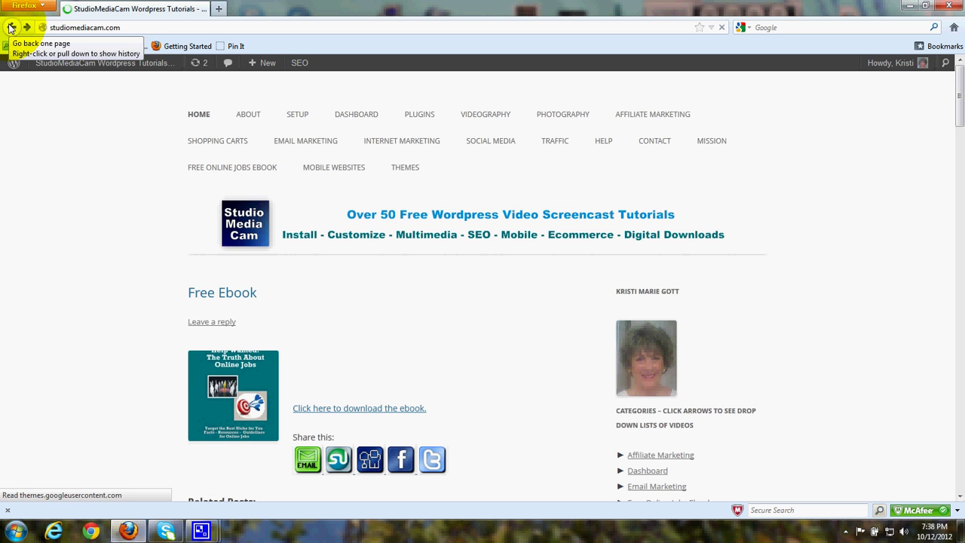
pyautogui.click(374, 410)
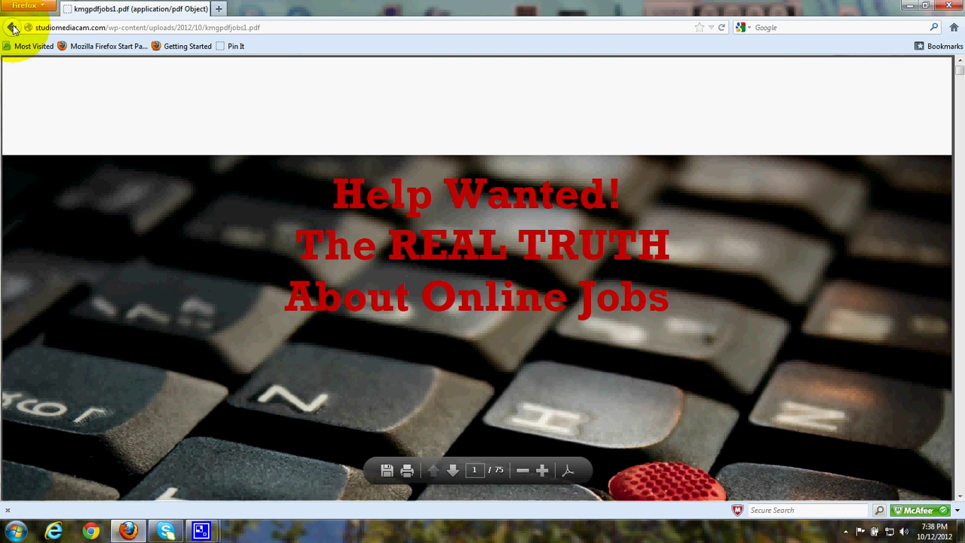
pyautogui.click(12, 28)
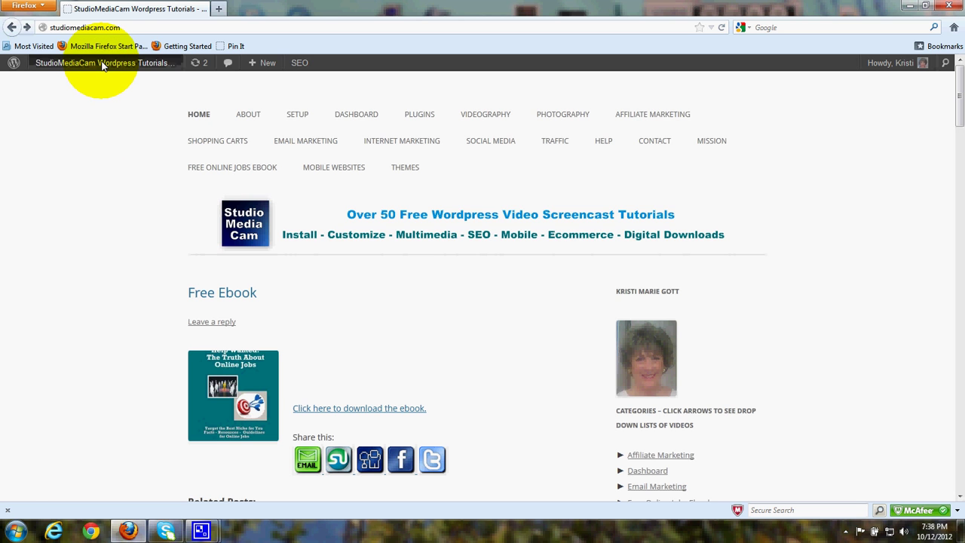
pyautogui.moveTo(104, 62)
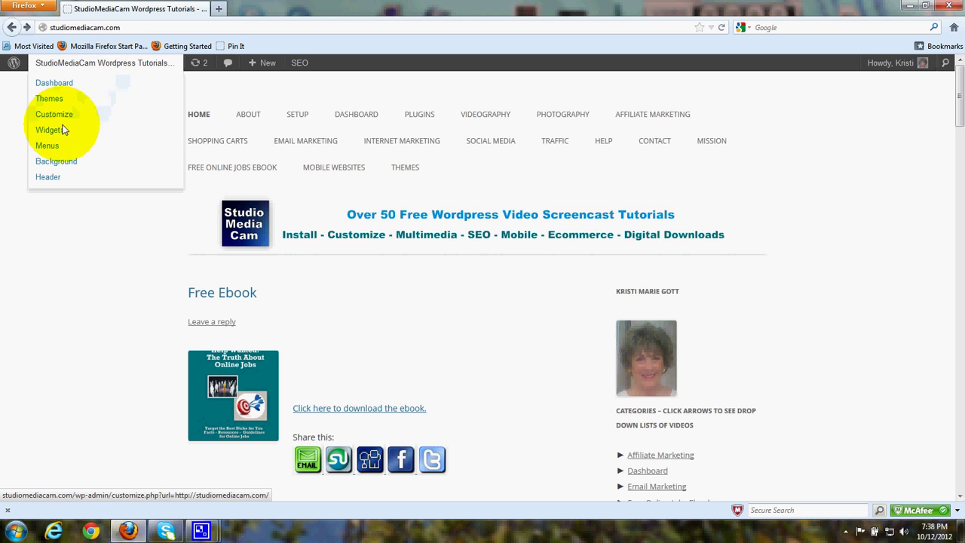
# Step: Open Widgets and drag a blank Image Widget to the bottom of the Main Sidebar
pyautogui.click(61, 133)
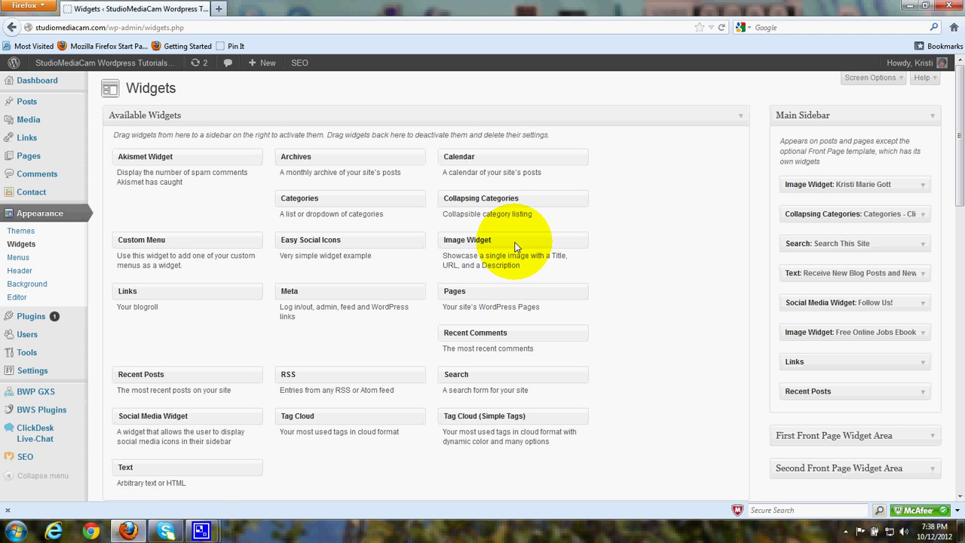
pyautogui.moveTo(515, 246)
pyautogui.mouseDown()
pyautogui.moveTo(852, 416)
pyautogui.moveTo(872, 415)
pyautogui.moveTo(855, 431)
pyautogui.moveTo(853, 423)
pyautogui.mouseUp()
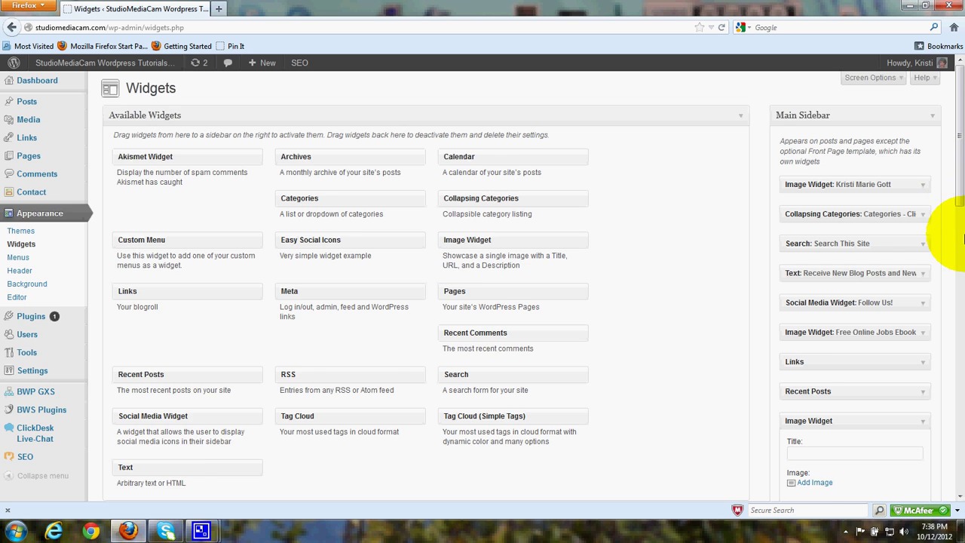
pyautogui.scroll(-5, 962, 238)
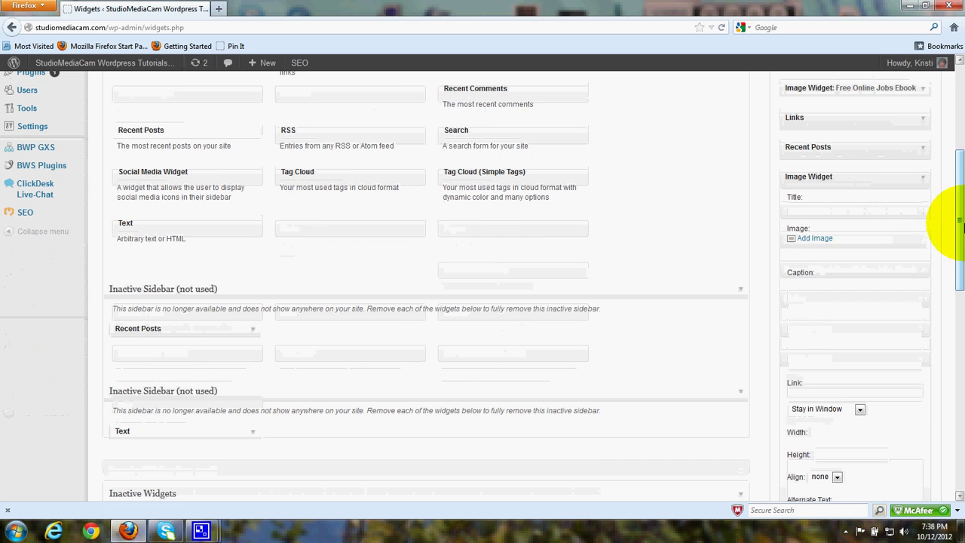
# Step: Insert the copyjobscover image from the Media Library into the new Image Widget
pyautogui.click(820, 236)
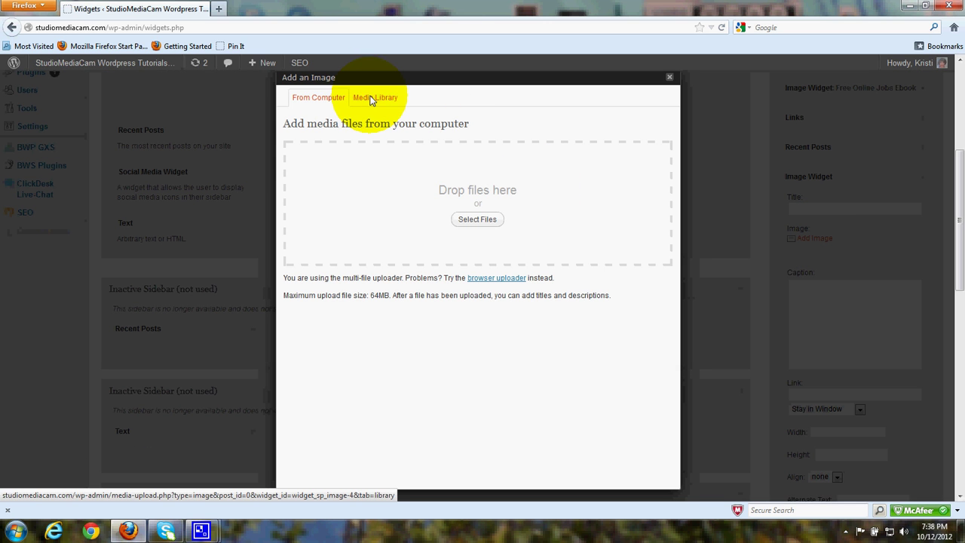
pyautogui.click(372, 97)
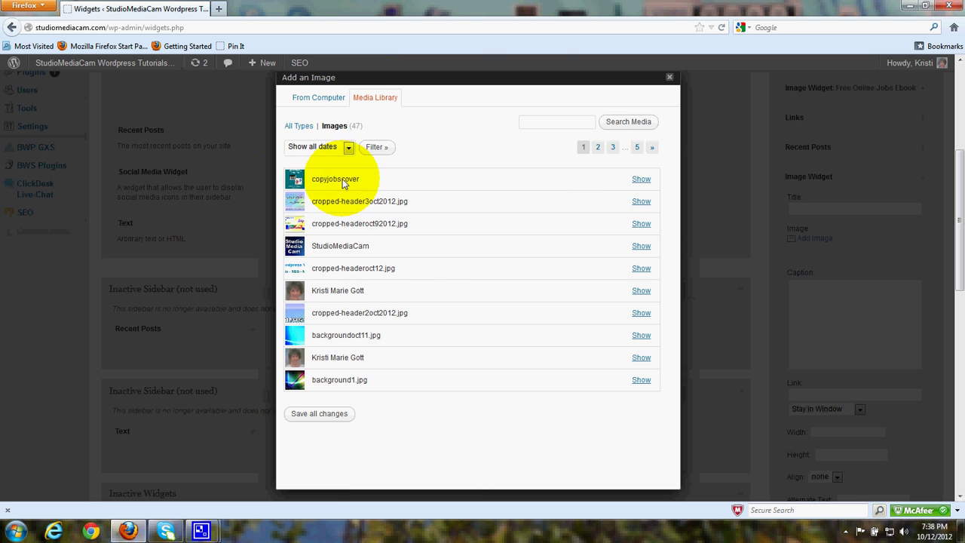
pyautogui.click(640, 179)
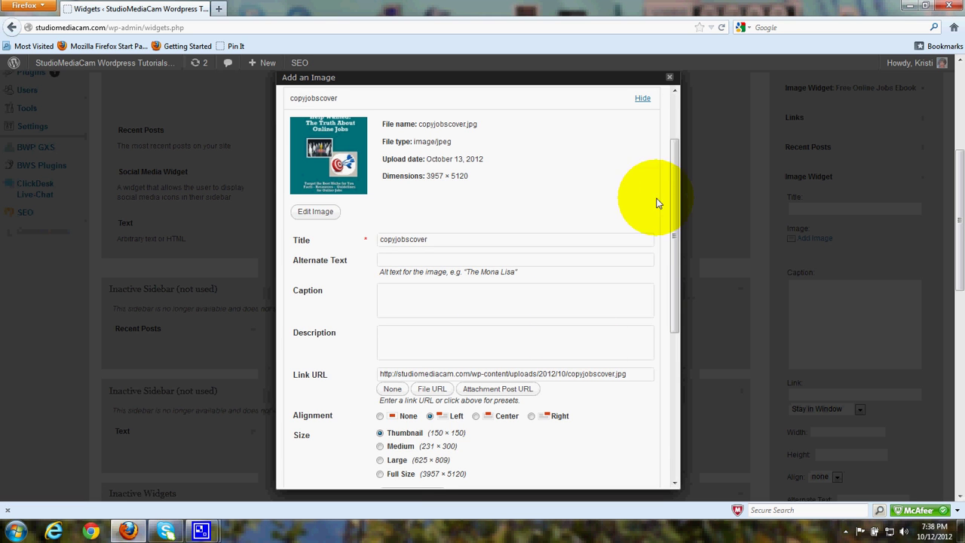
pyautogui.moveTo(676, 191); pyautogui.dragTo(674, 317)
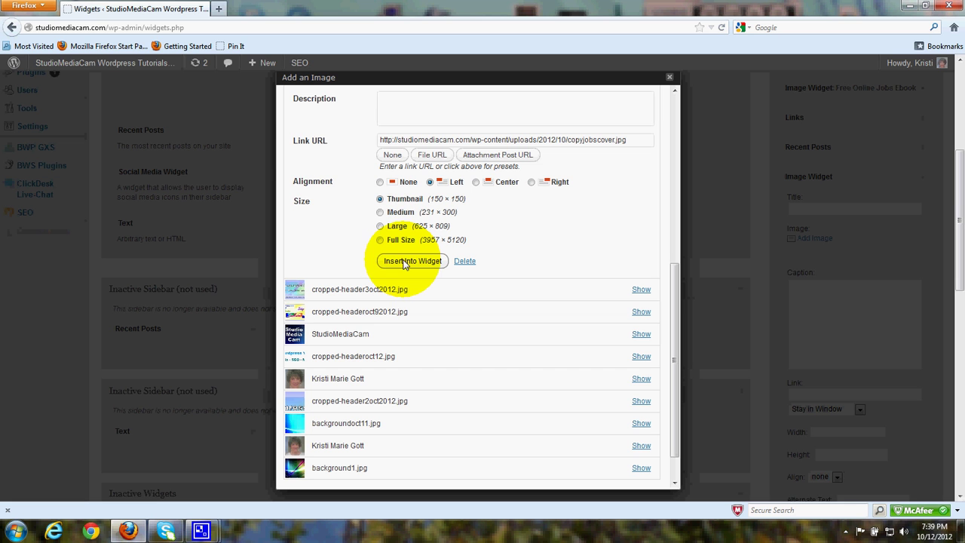
pyautogui.click(405, 262)
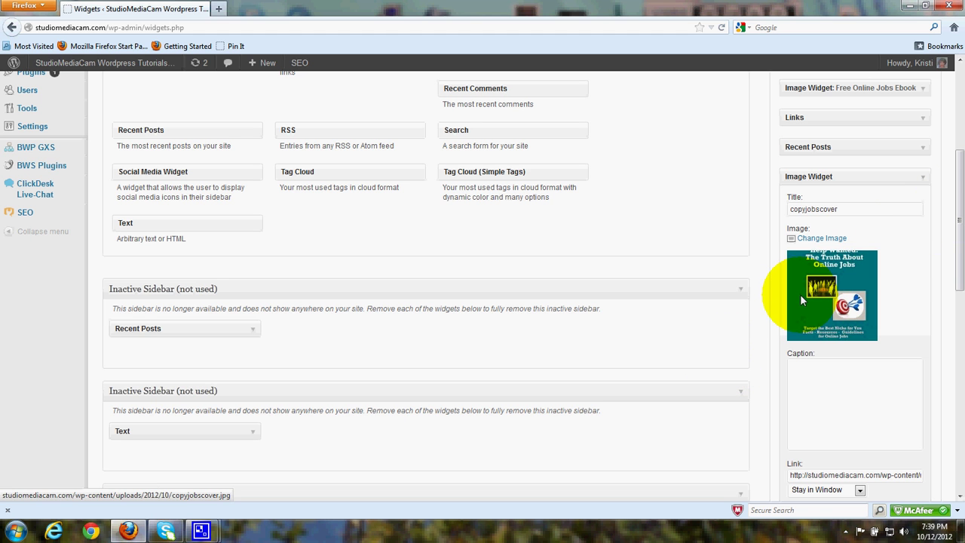
# Step: Replace the widget's image link with the pasted kmgpdfjobs1.pdf URL and save the widget
pyautogui.scroll(-2, 953, 226)
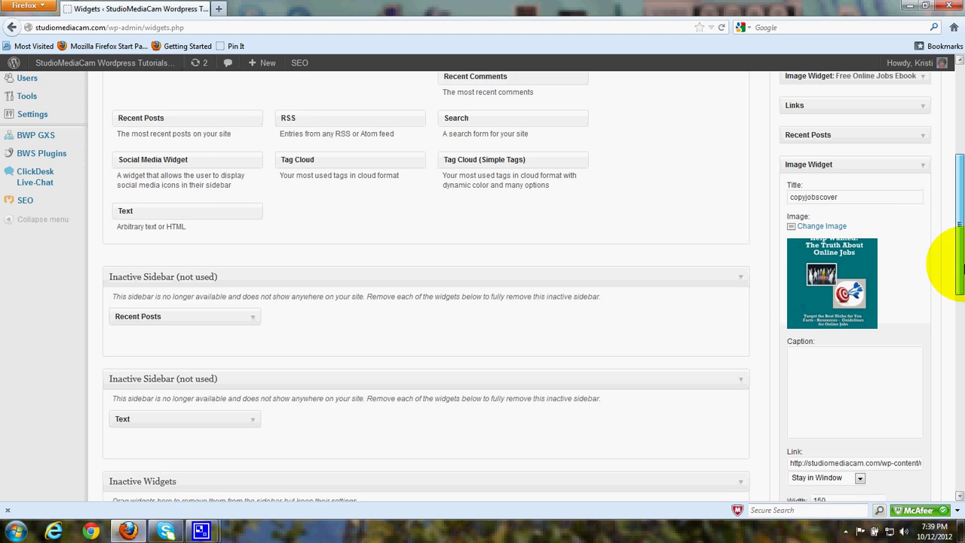
pyautogui.scroll(-5, 959, 295)
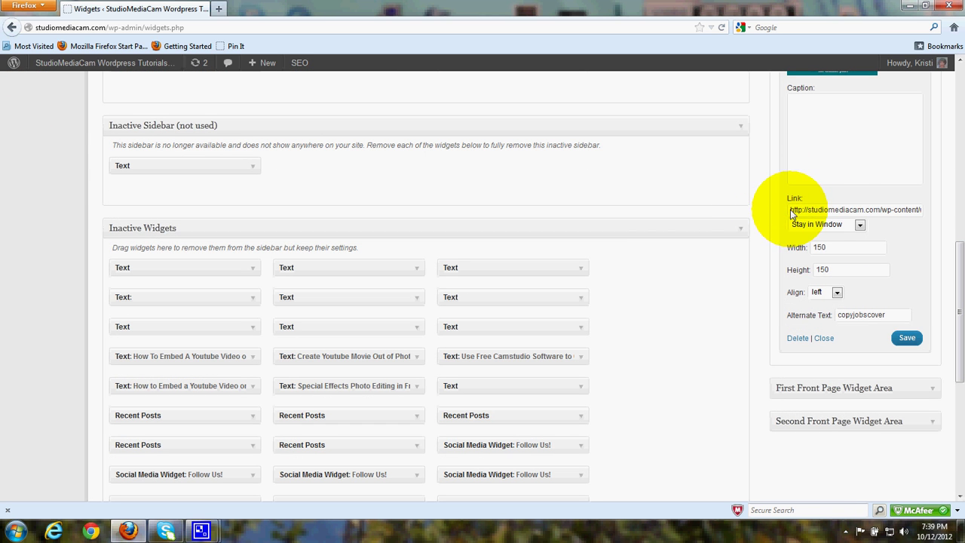
pyautogui.moveTo(790, 210); pyautogui.dragTo(963, 217)
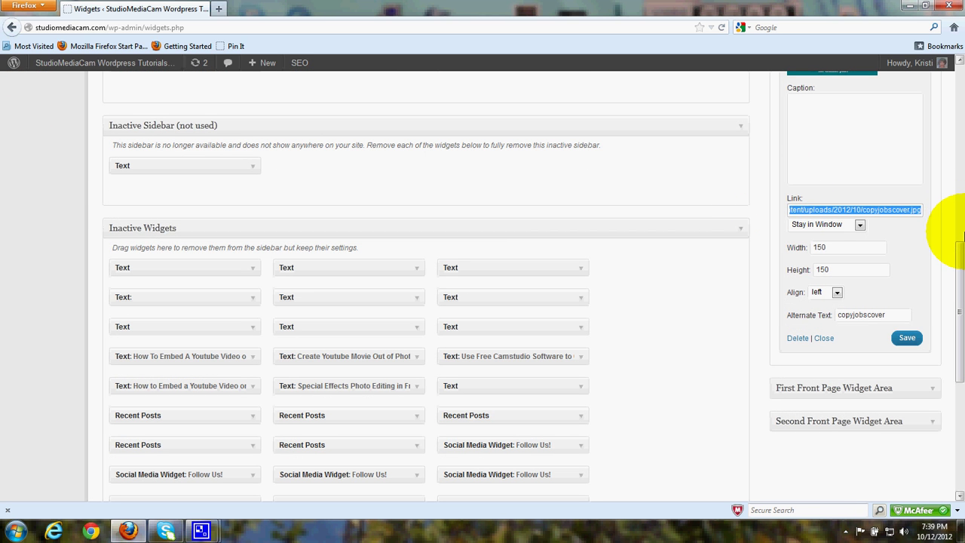
pyautogui.press('BackSpace')
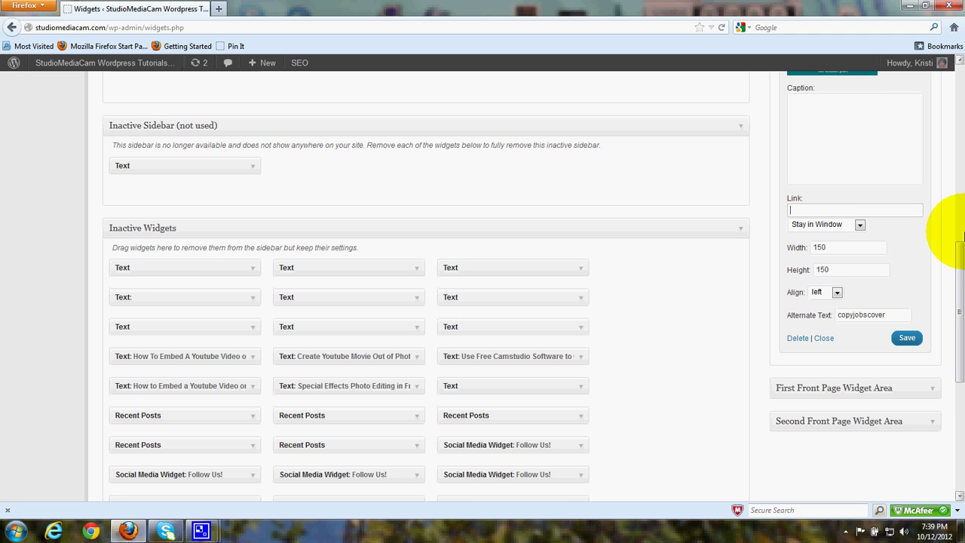
pyautogui.rightClick(802, 214)
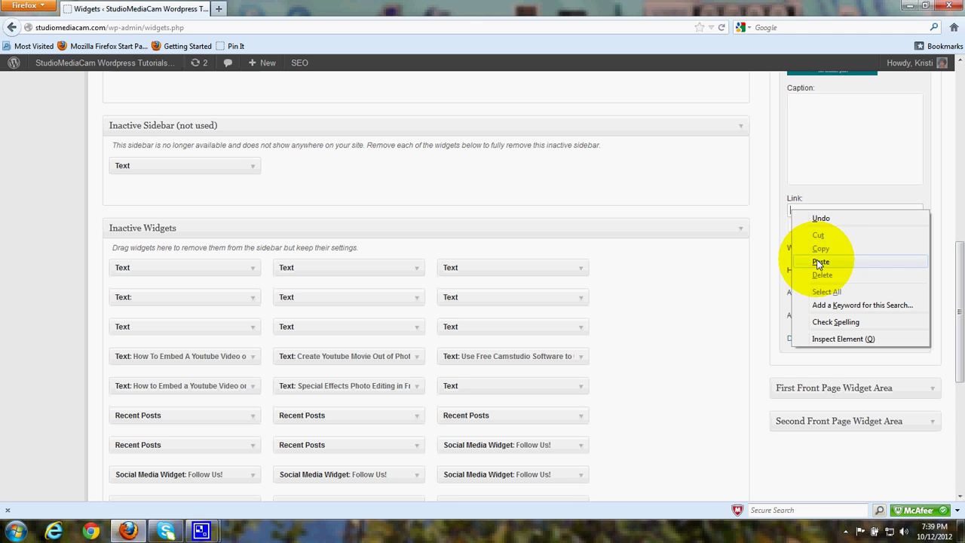
pyautogui.click(819, 261)
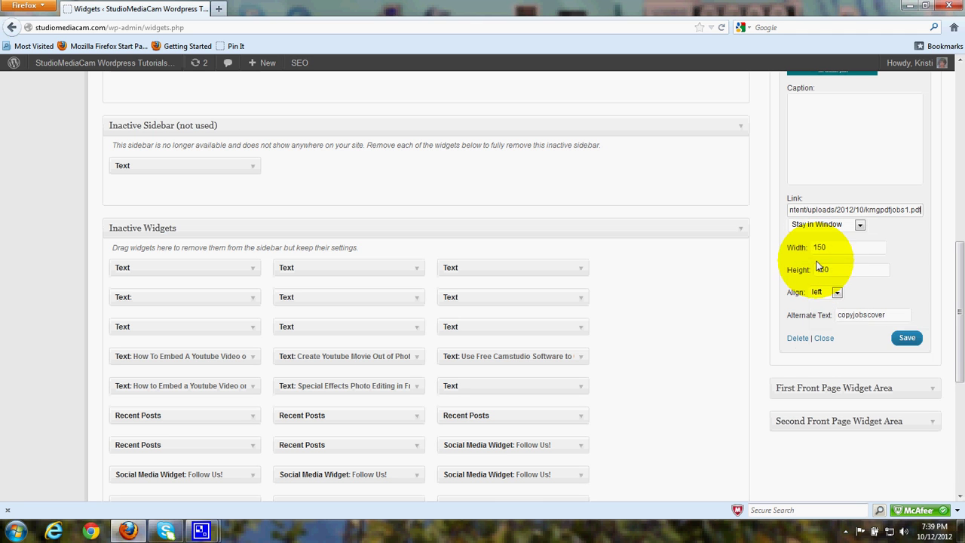
pyautogui.click(911, 339)
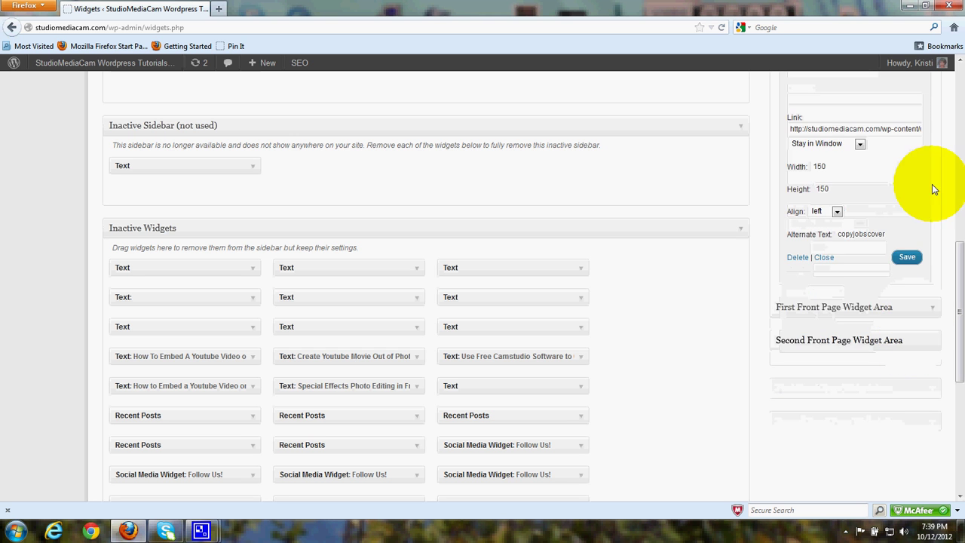
pyautogui.moveTo(960, 269); pyautogui.dragTo(960, 202)
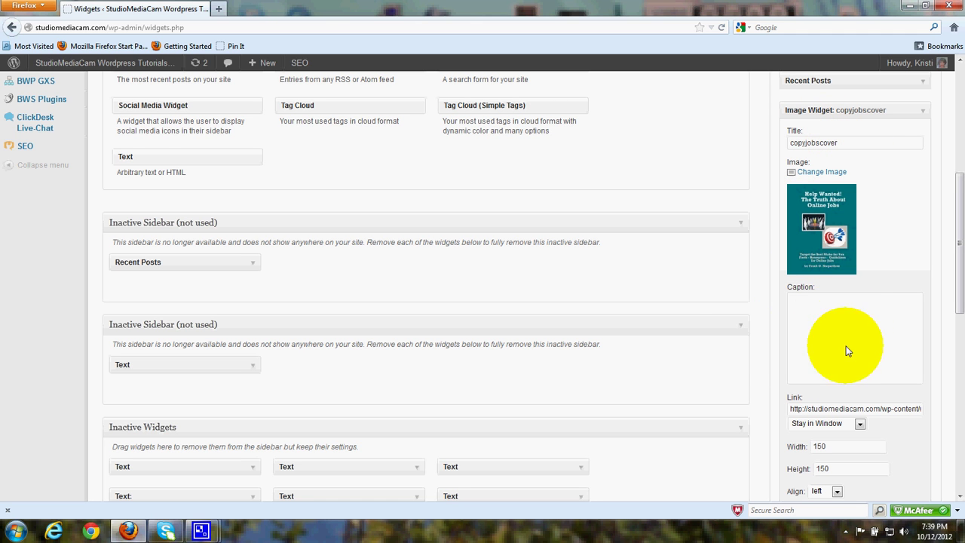
pyautogui.moveTo(104, 63)
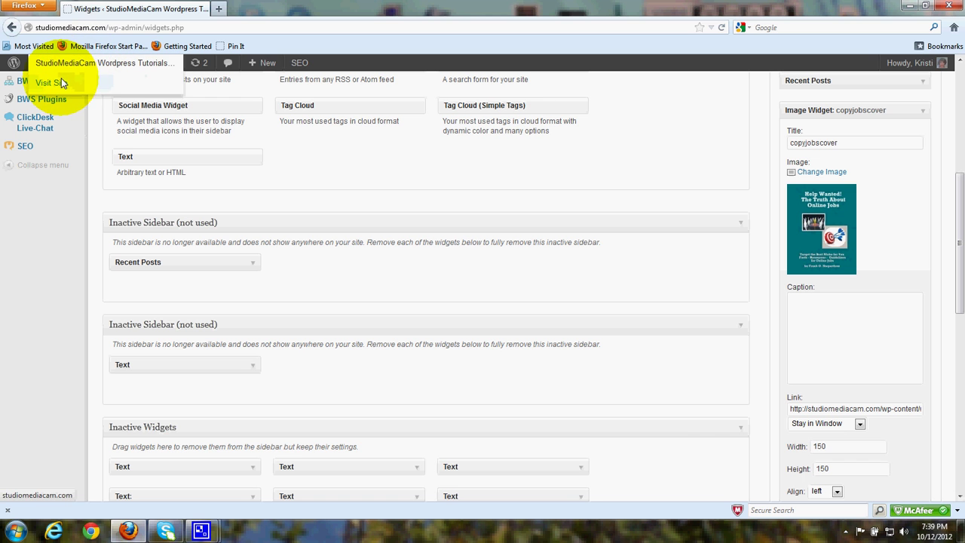
# Step: On the live site, check that the sidebar copyjobscover image opens the Help Wanted PDF, then return
pyautogui.click(61, 80)
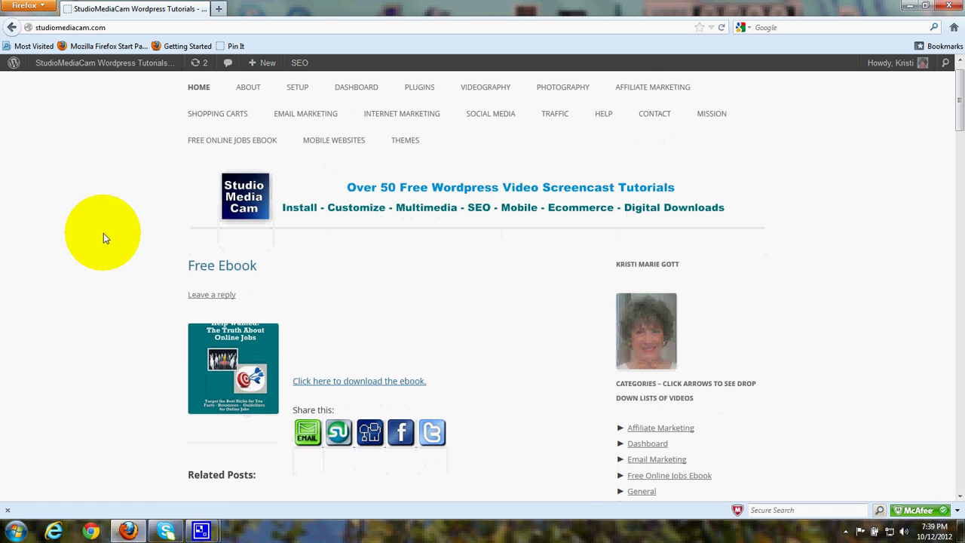
pyautogui.scroll(-5, 103, 233)
pyautogui.scroll(-10, 114, 248)
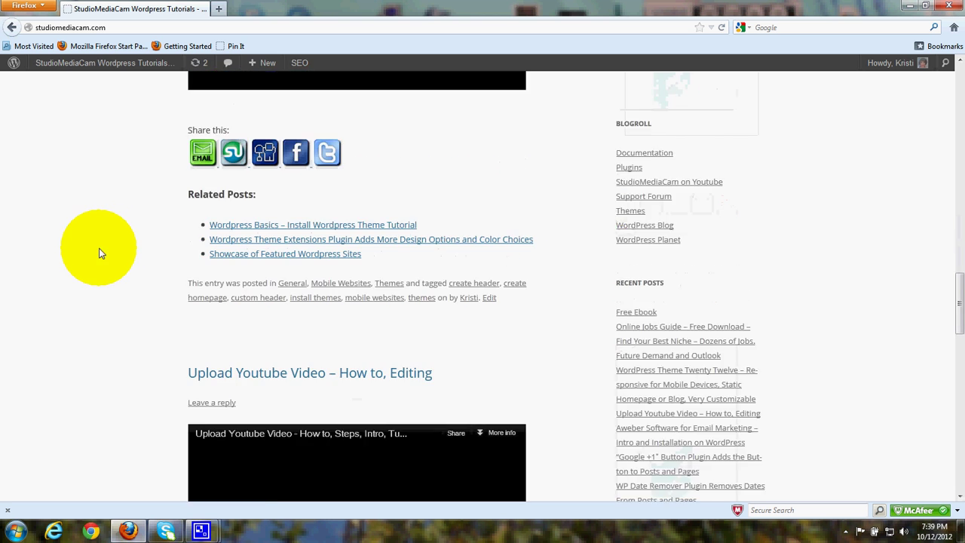
pyautogui.scroll(-2, 97, 248)
pyautogui.scroll(-8, 93, 249)
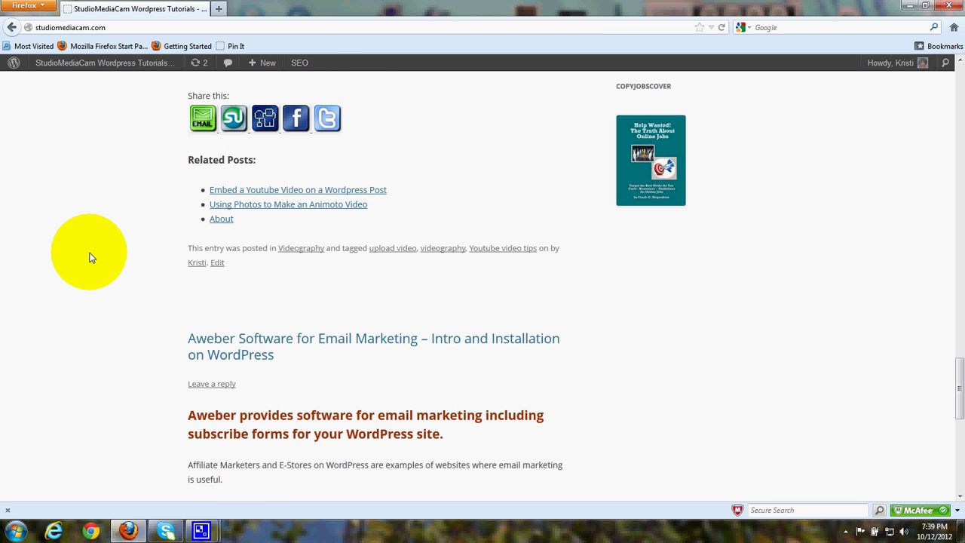
pyautogui.scroll(3, 88, 249)
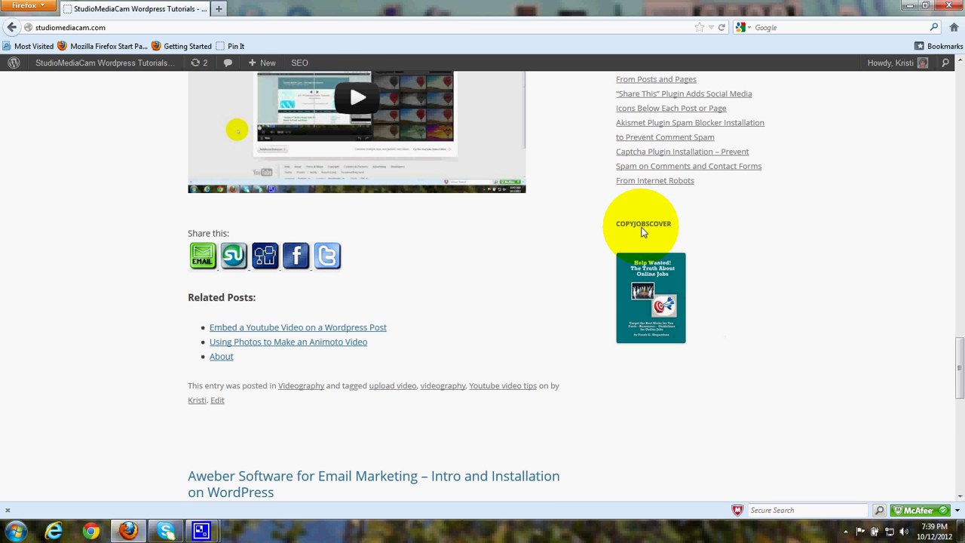
pyautogui.click(637, 309)
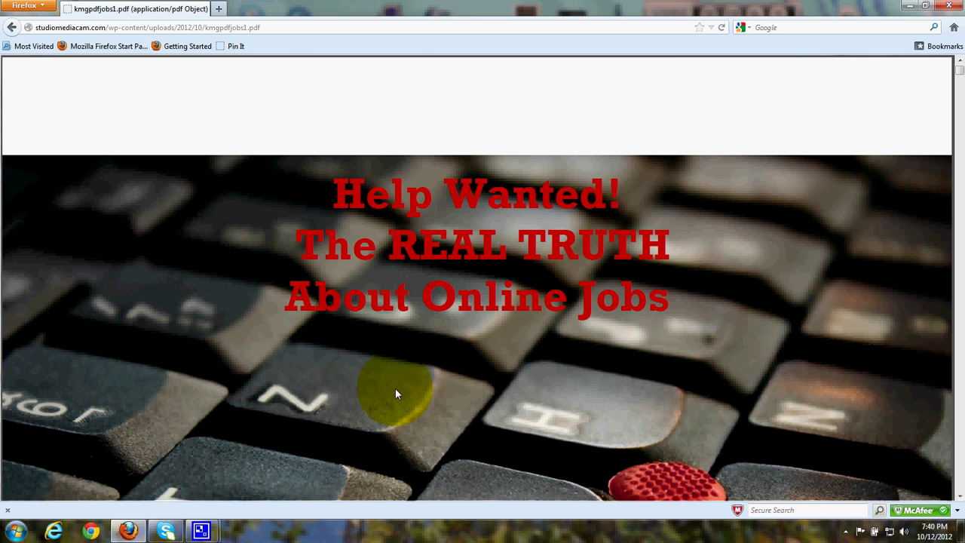
pyautogui.click(11, 27)
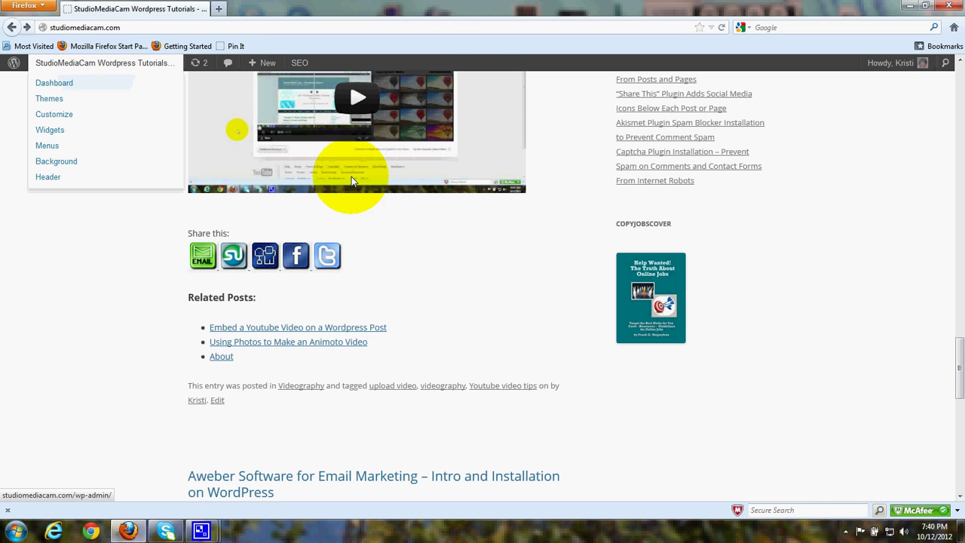
pyautogui.moveTo(960, 352); pyautogui.dragTo(960, 235)
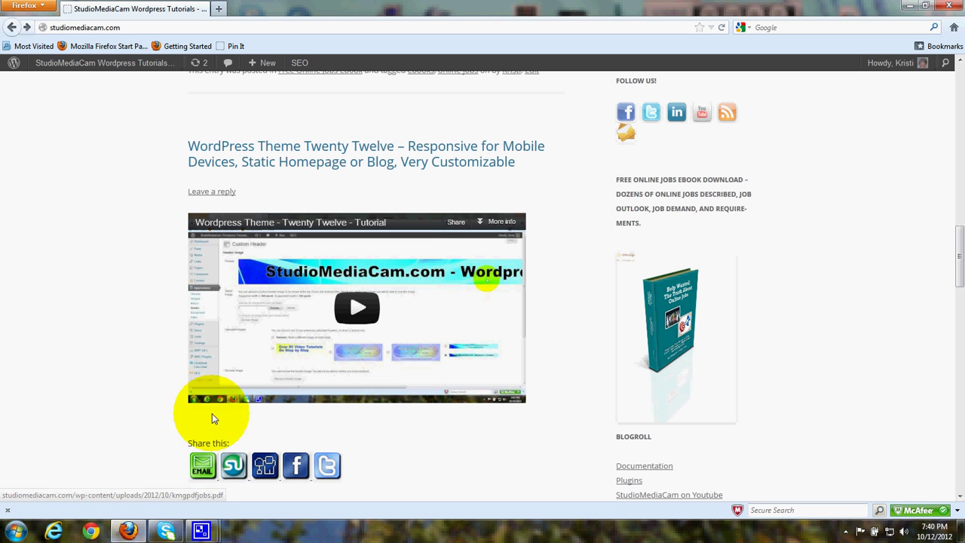
pyautogui.moveTo(200, 531)
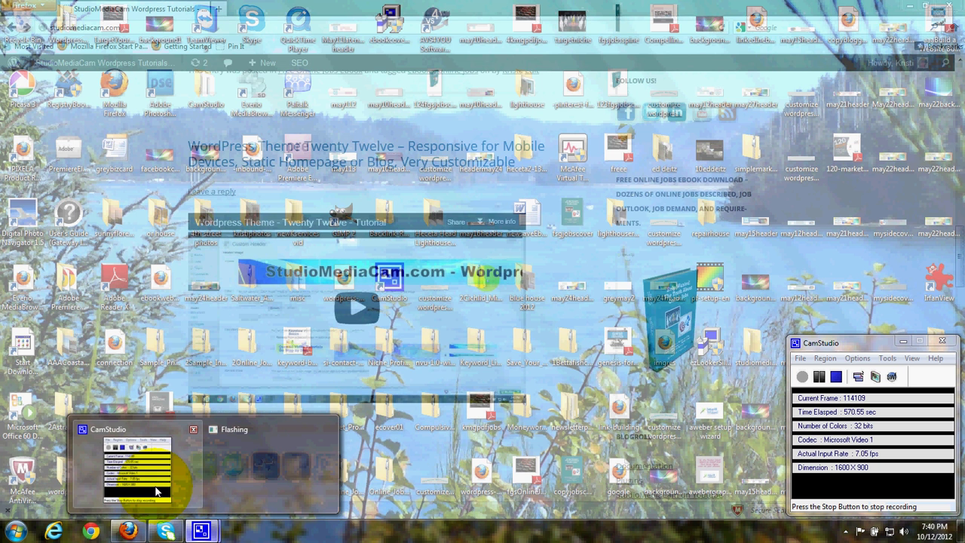
# Step: Restore the CamStudio recorder window over the browser
pyautogui.click(135, 467)
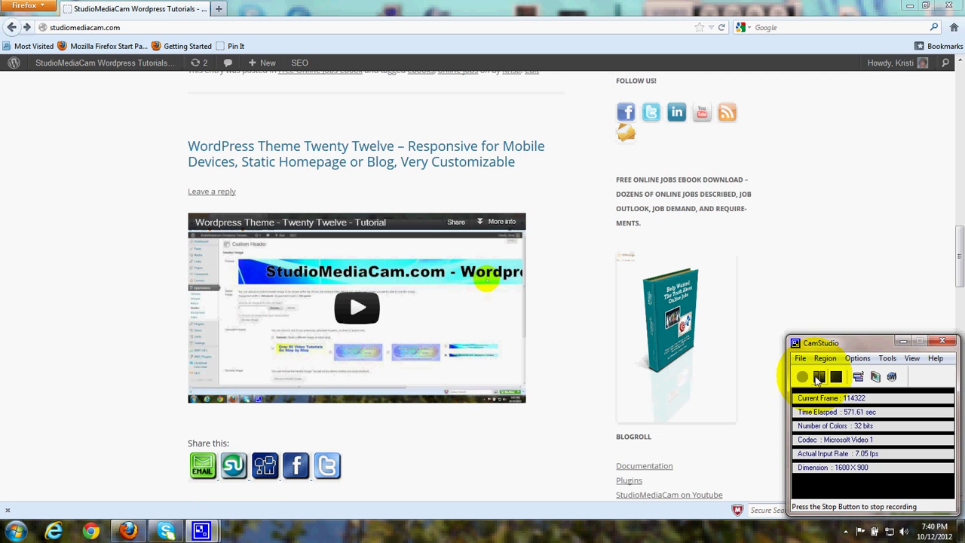